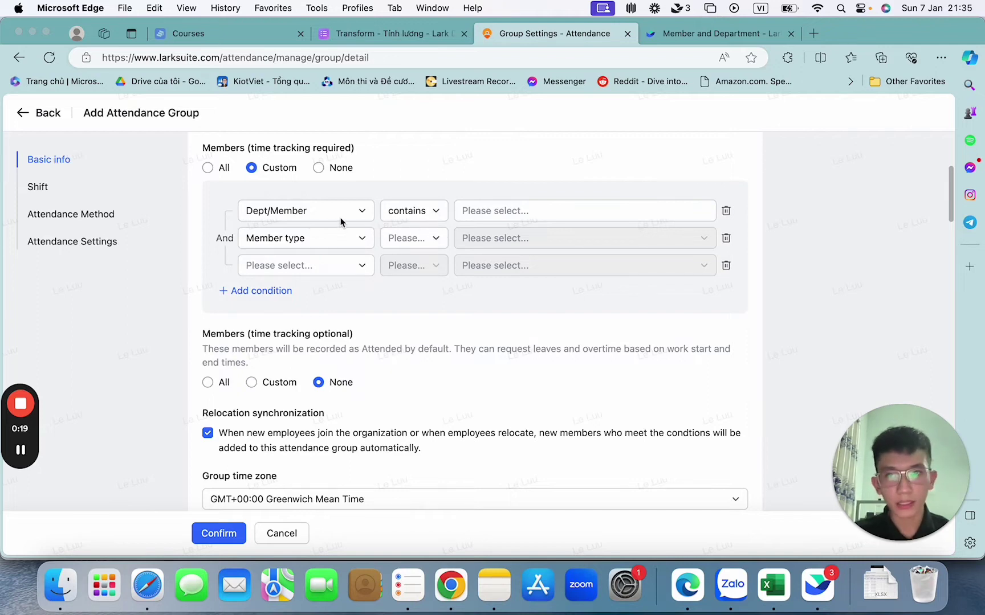
# - Review the attributes available for the first condition of the members requiring time tracking
pyautogui.click(365, 212)
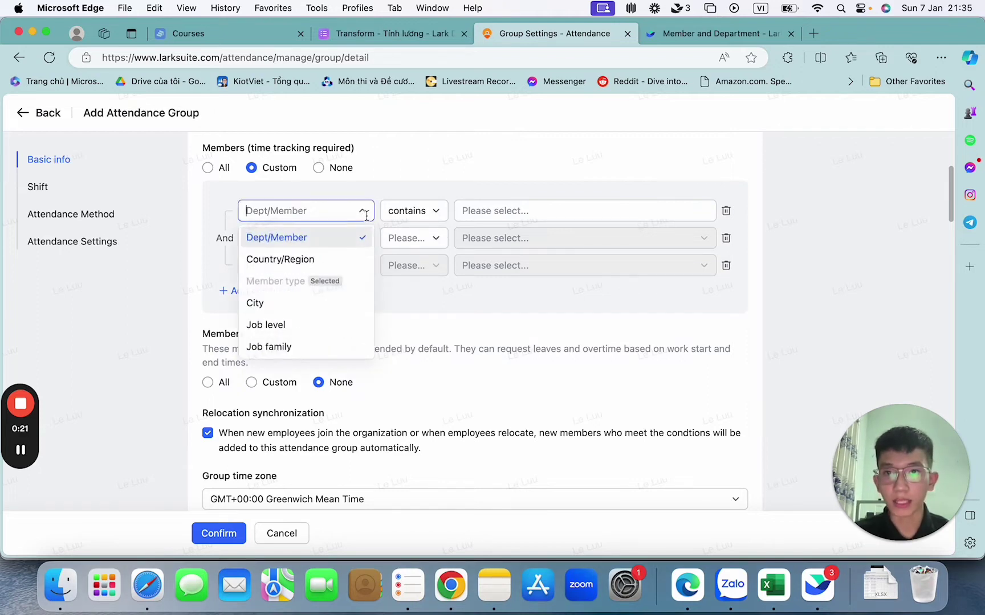
pyautogui.click(365, 214)
pyautogui.click(363, 215)
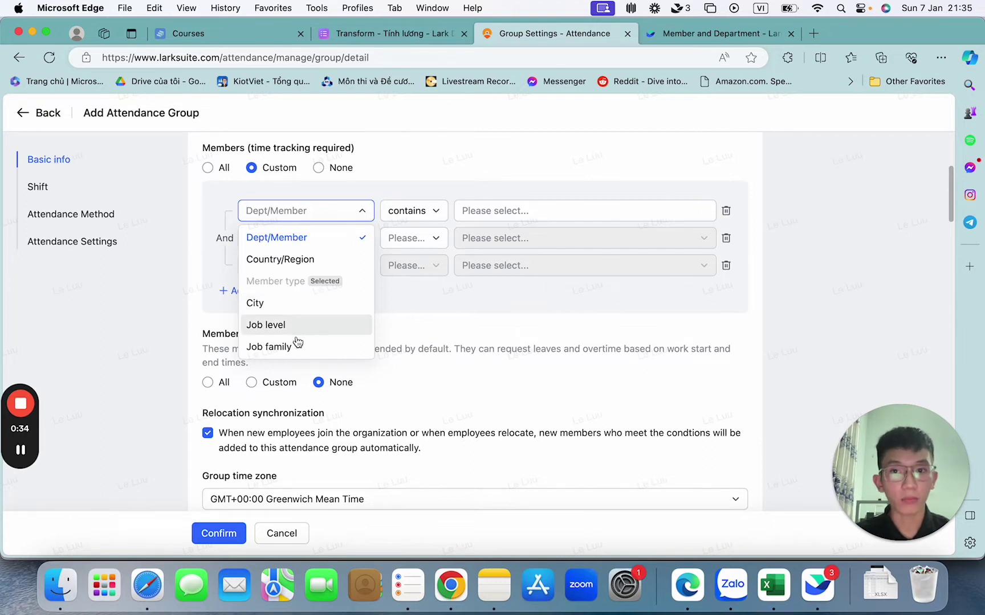
pyautogui.click(458, 326)
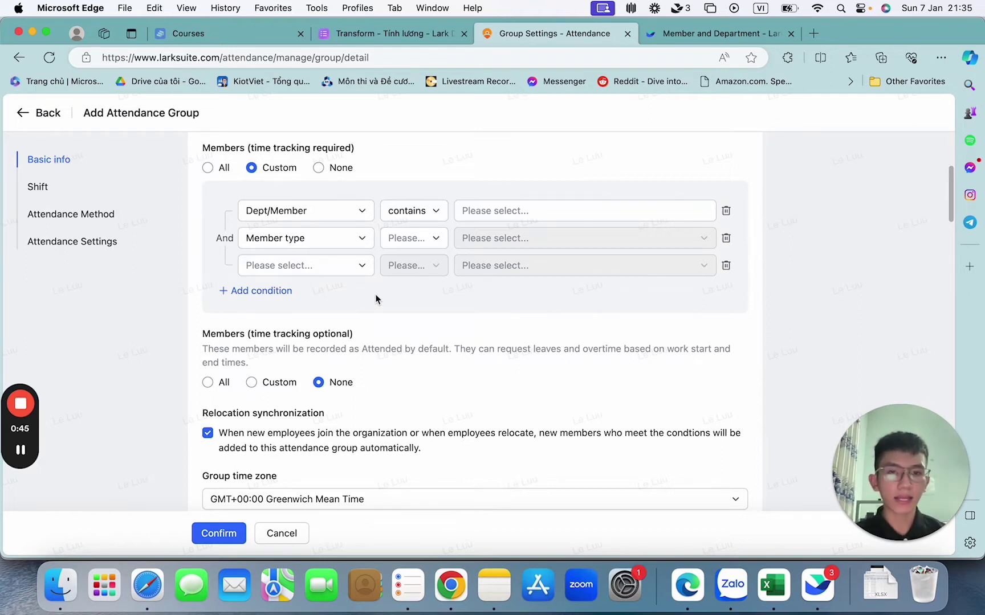
# - Remove the empty third condition from the custom rules for members requiring time tracking
pyautogui.scroll(-1, 395, 293)
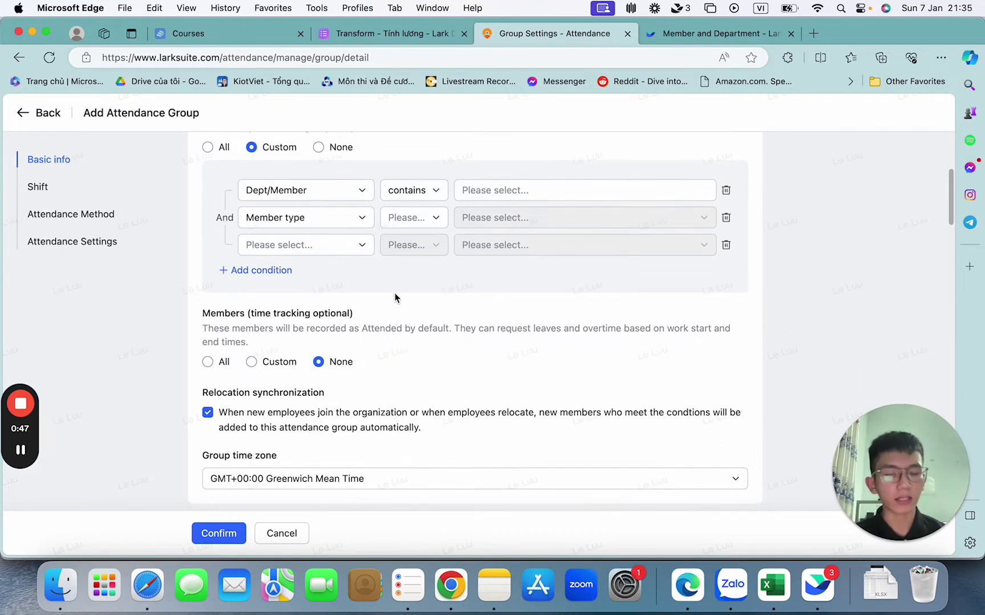
pyautogui.scroll(-2, 445, 356)
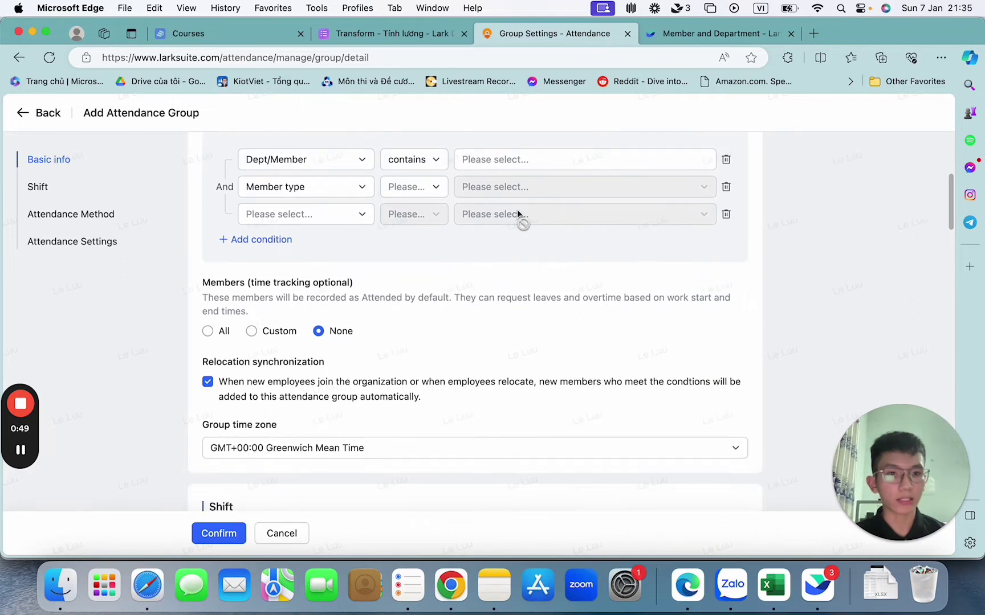
pyautogui.scroll(2, 485, 208)
pyautogui.scroll(1, 505, 297)
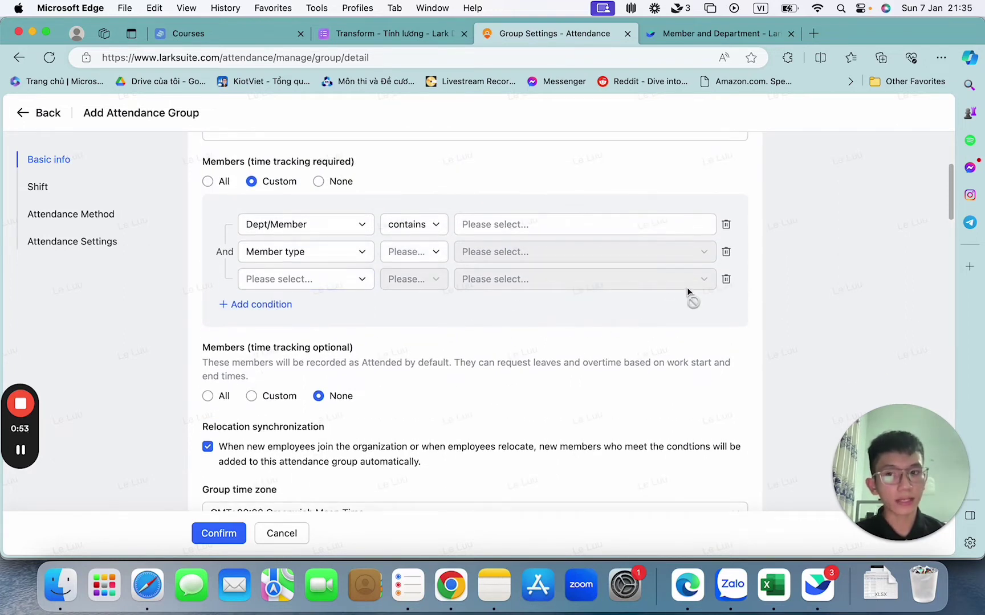
pyautogui.click(727, 280)
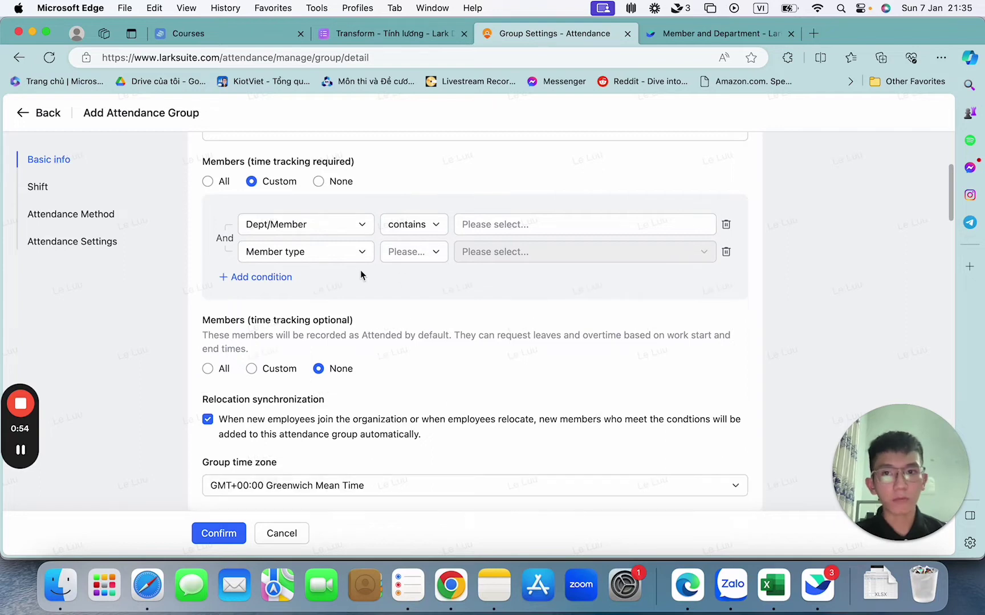
# - Look over the Dept/Member condition's attribute choices and its user and department picker without selecting anyone
pyautogui.click(352, 221)
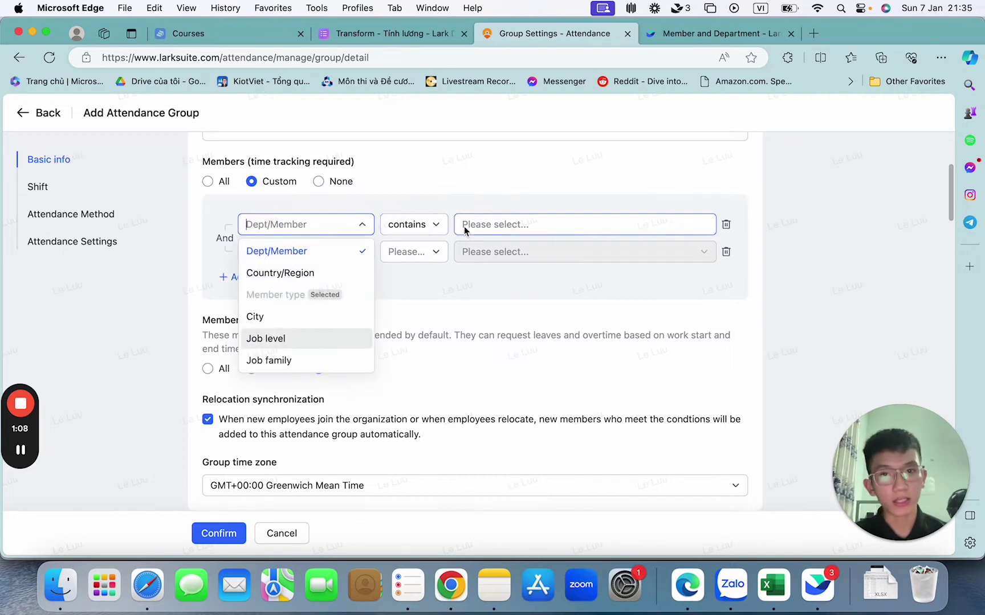
pyautogui.click(399, 223)
pyautogui.click(493, 226)
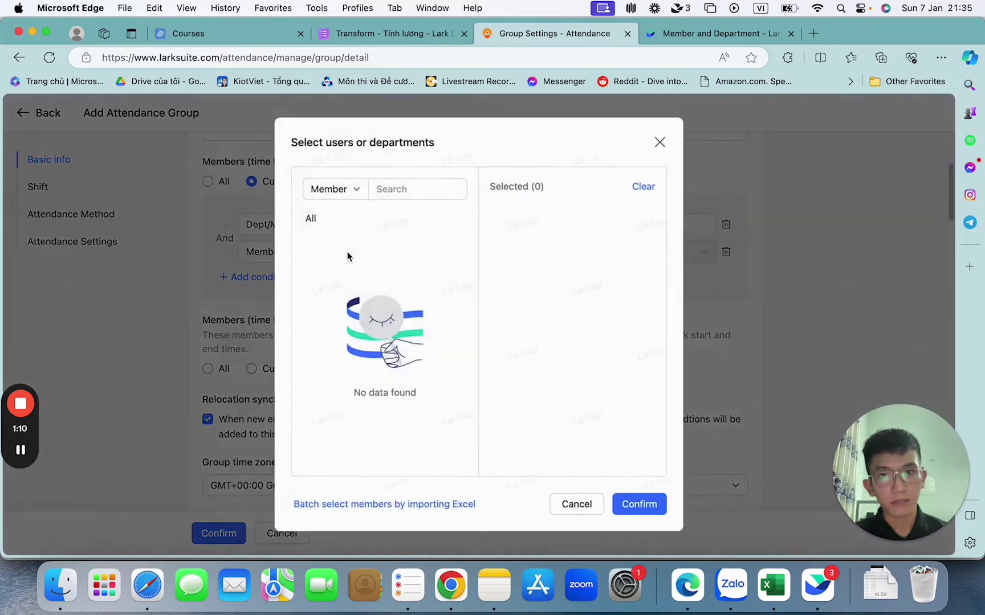
pyautogui.click(661, 141)
# - Try City as the attribute of the second condition for members requiring time tracking
pyautogui.click(342, 252)
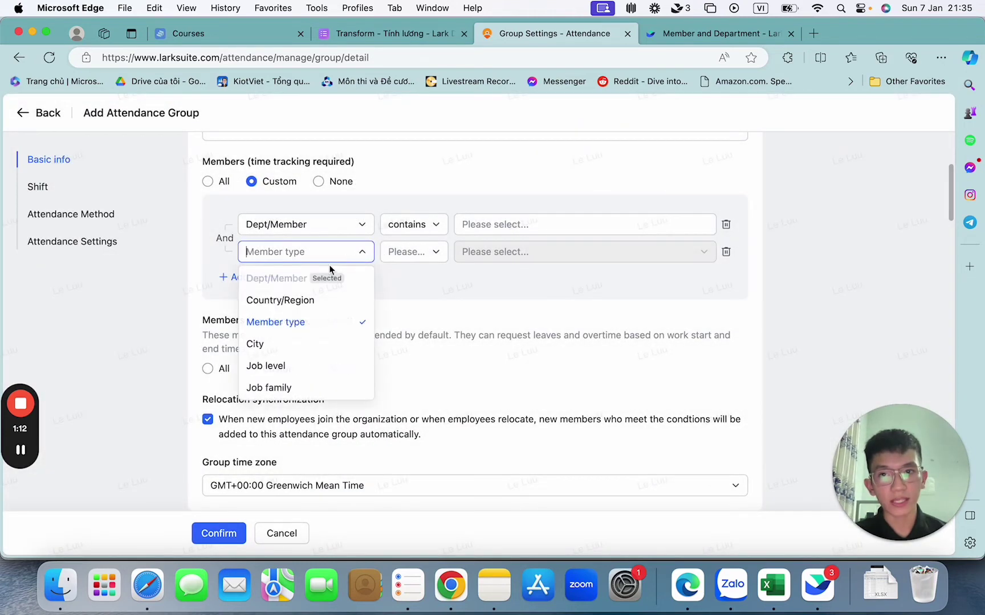
pyautogui.click(279, 343)
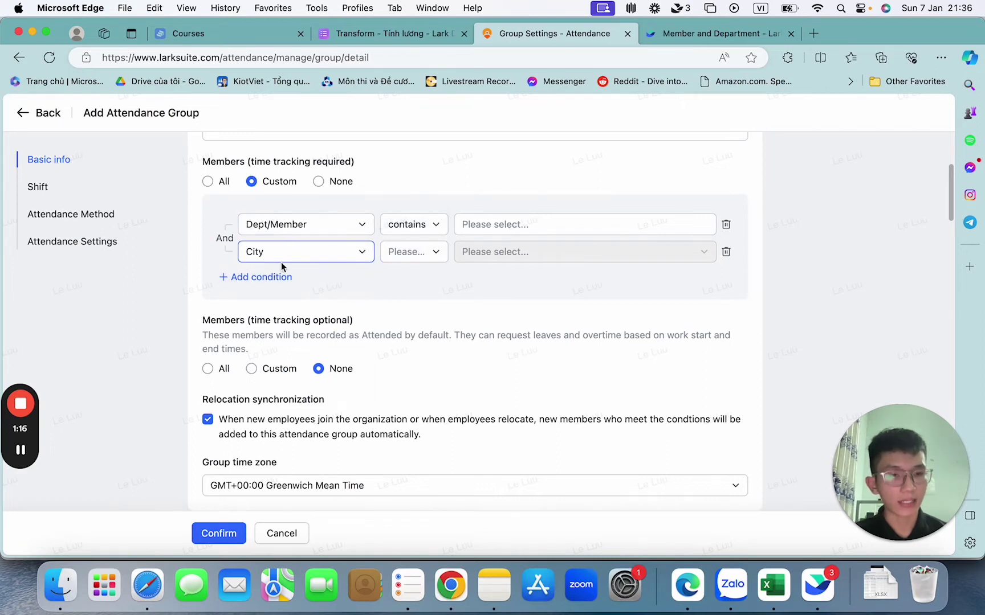
pyautogui.scroll(1, 433, 305)
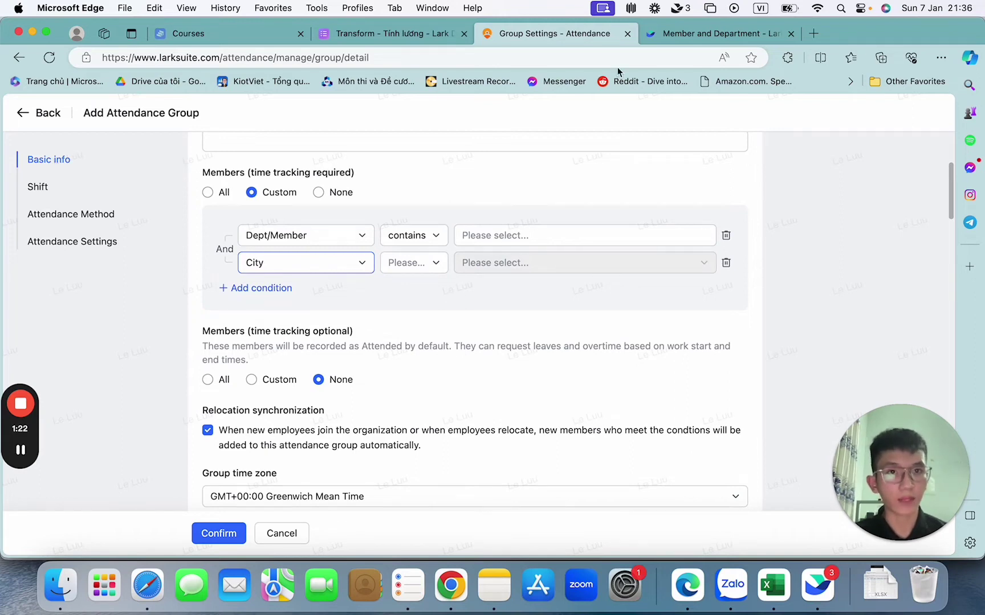
# - Check a member's job details, including workforce type and city, in Lark Admin and return to the new attendance group
pyautogui.click(690, 36)
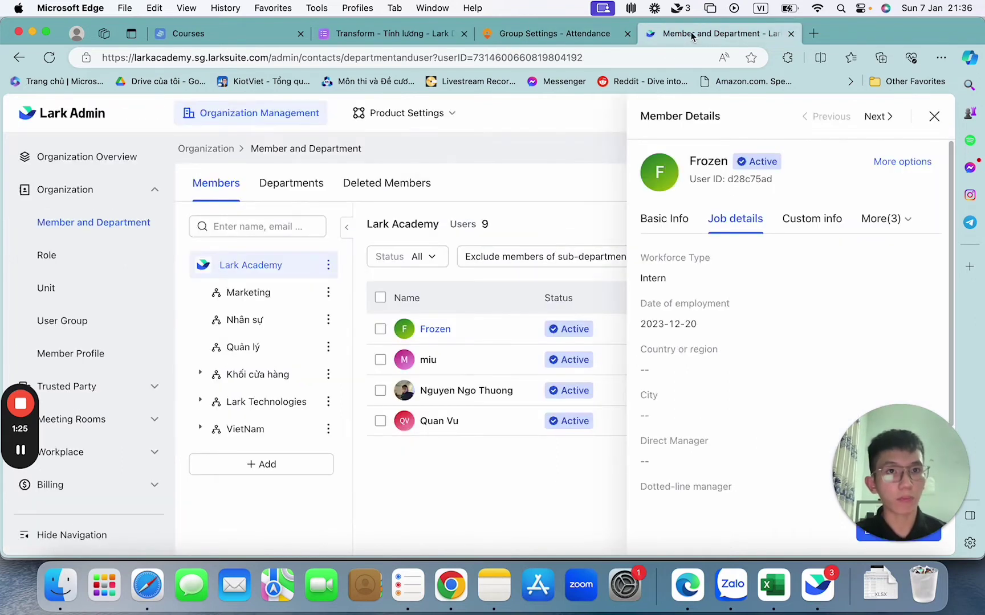
pyautogui.click(546, 31)
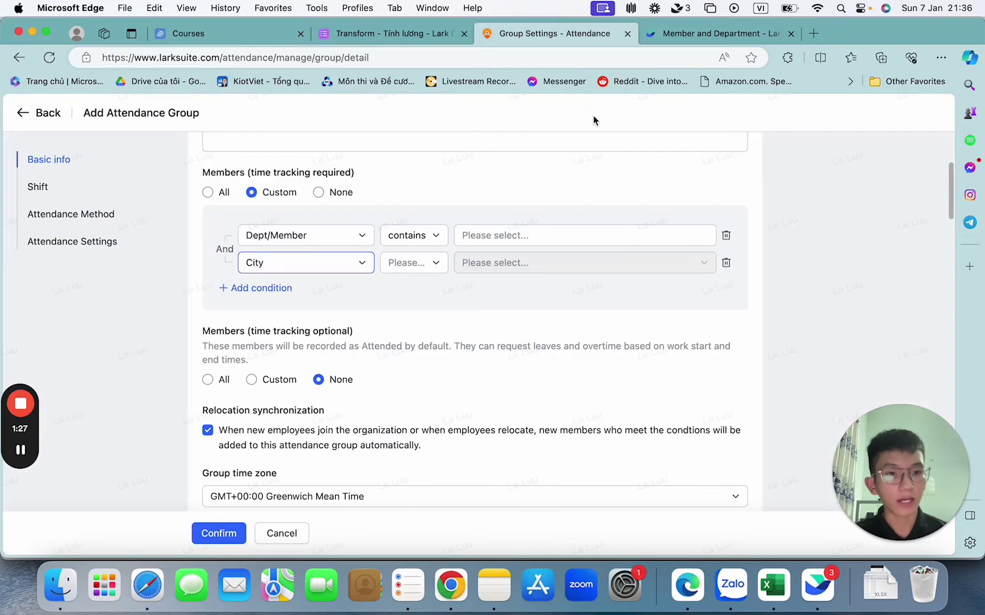
pyautogui.click(692, 35)
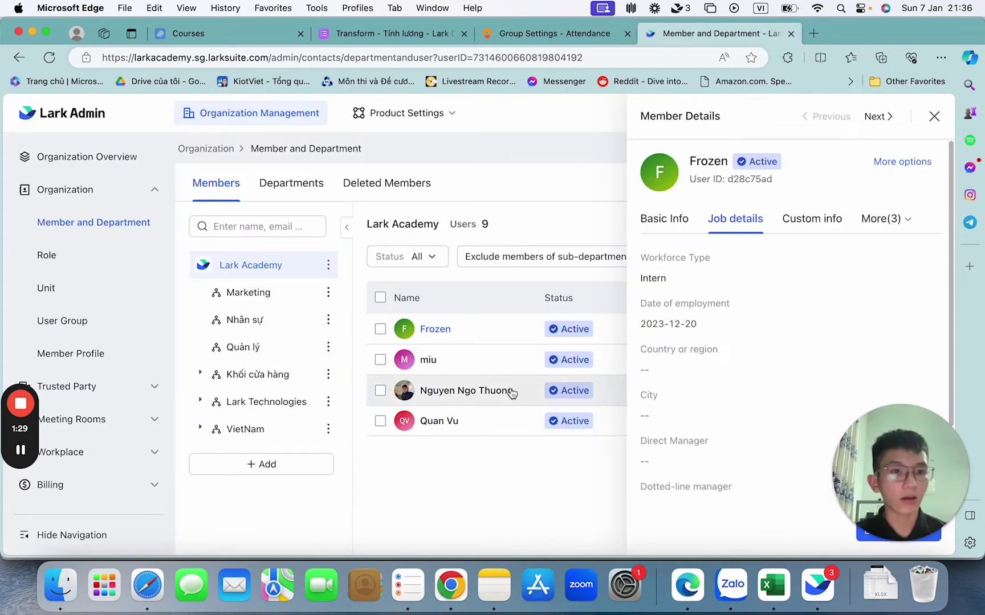
pyautogui.click(576, 36)
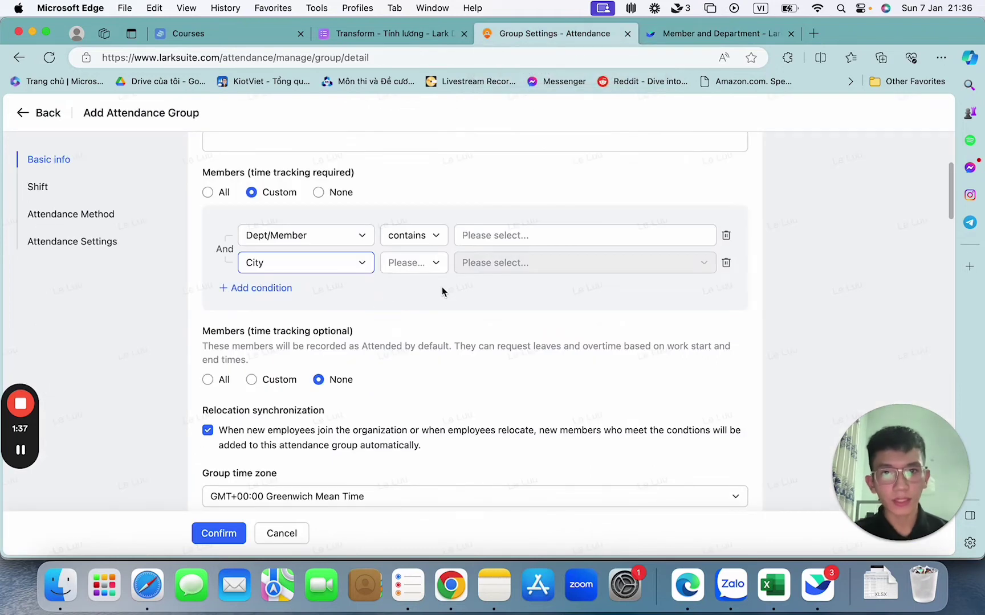
# - Define the second required-members condition as Member type does not contain Intern
pyautogui.click(333, 265)
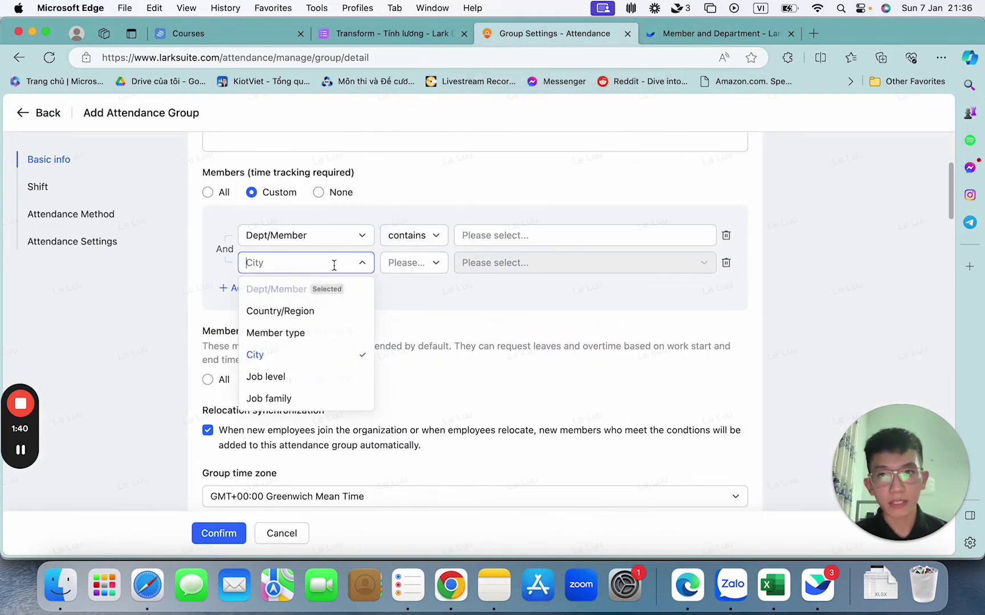
pyautogui.click(292, 333)
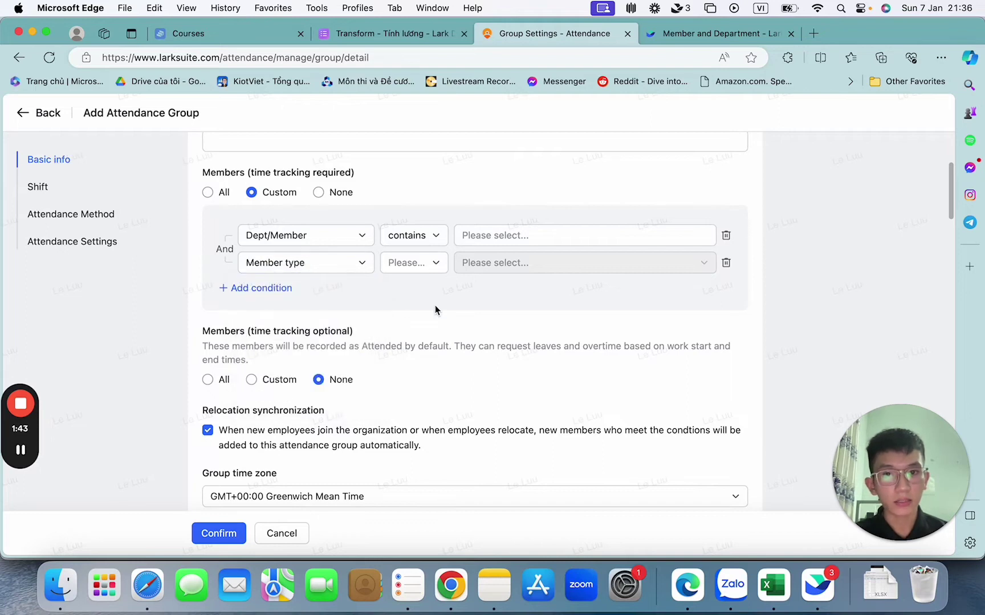
pyautogui.scroll(1, 435, 308)
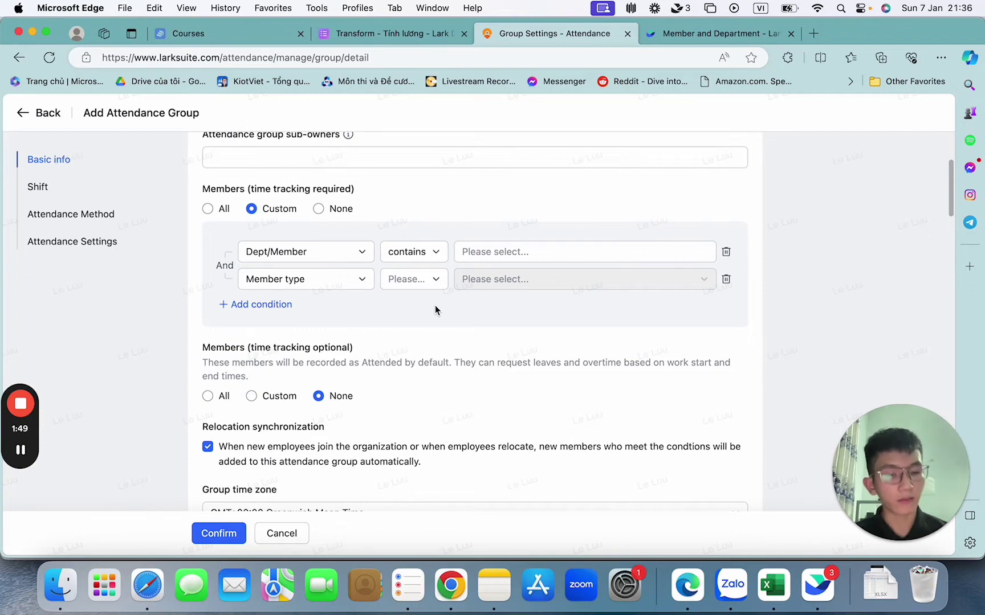
pyautogui.click(411, 283)
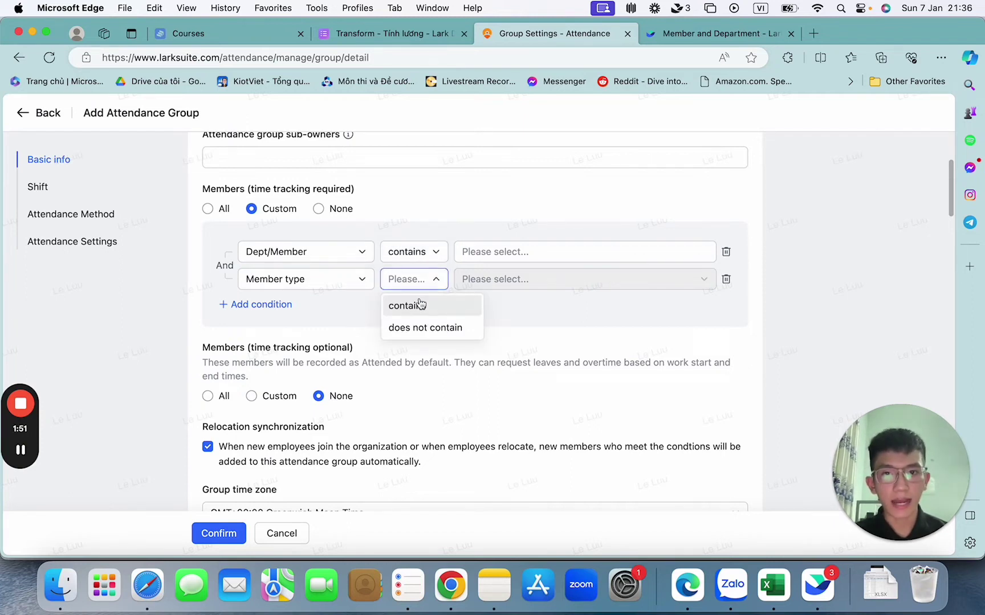
pyautogui.click(433, 328)
pyautogui.click(565, 280)
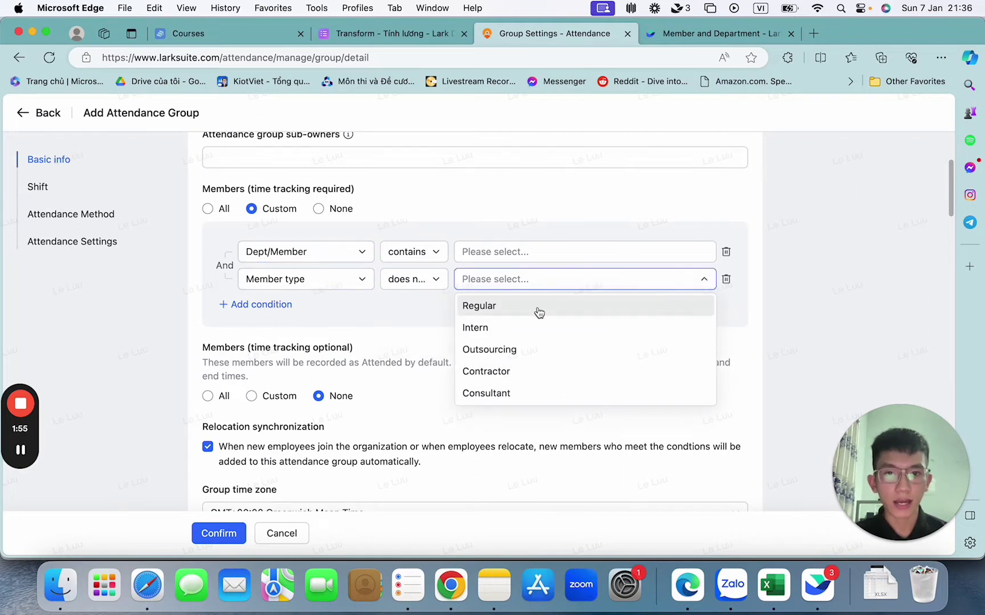
pyautogui.click(538, 329)
pyautogui.click(405, 309)
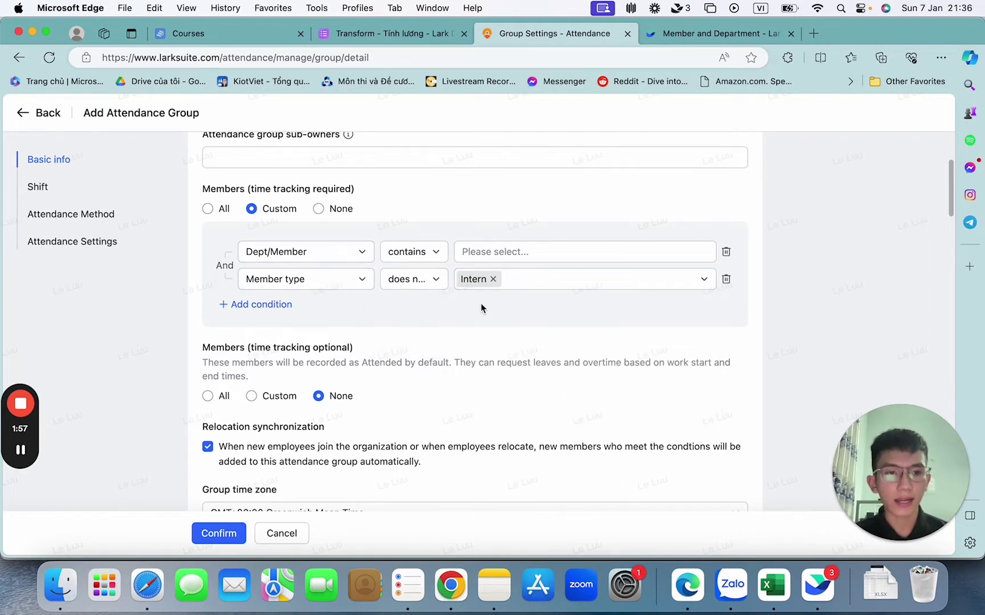
# - Set the Dept/Member condition to contain the Lark Academy department
pyautogui.scroll(1, 438, 217)
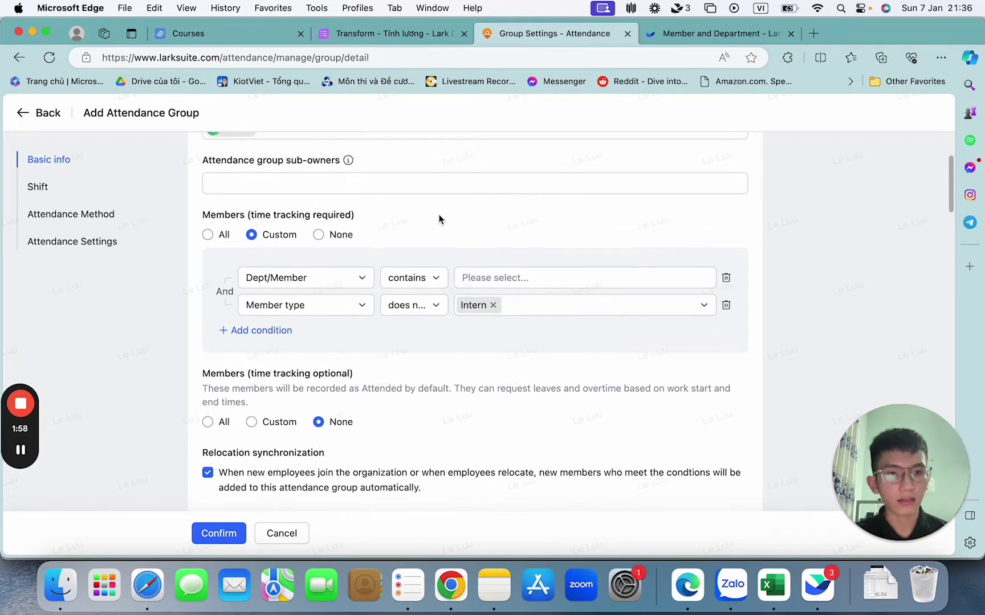
pyautogui.scroll(-2, 426, 296)
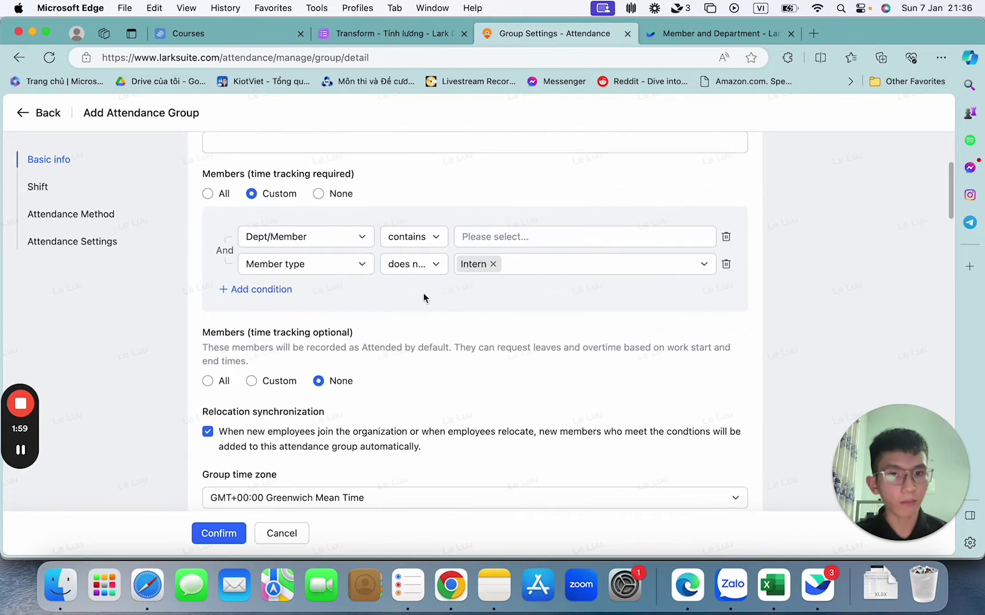
pyautogui.click(535, 234)
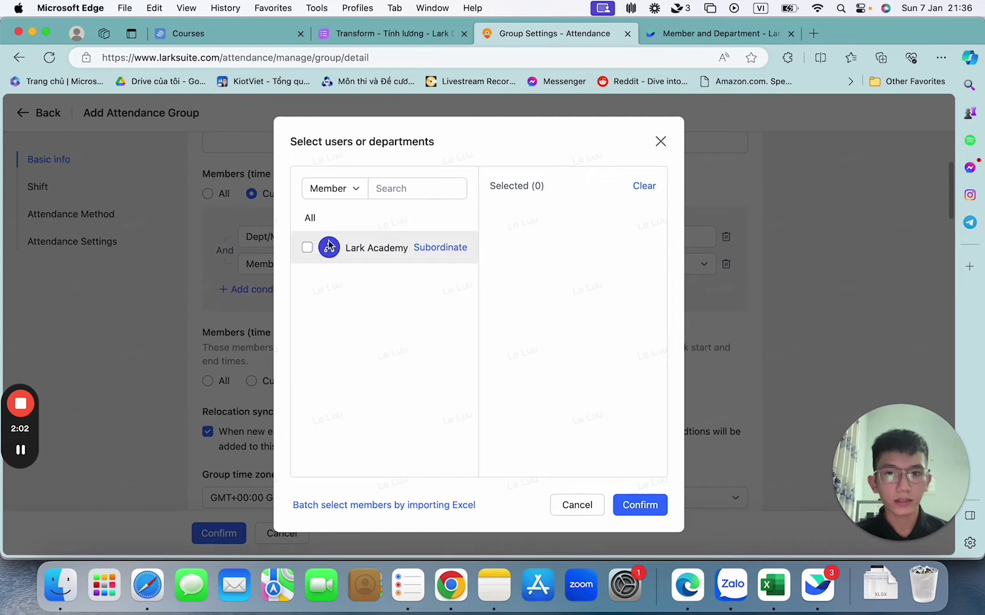
pyautogui.click(307, 248)
pyautogui.click(627, 505)
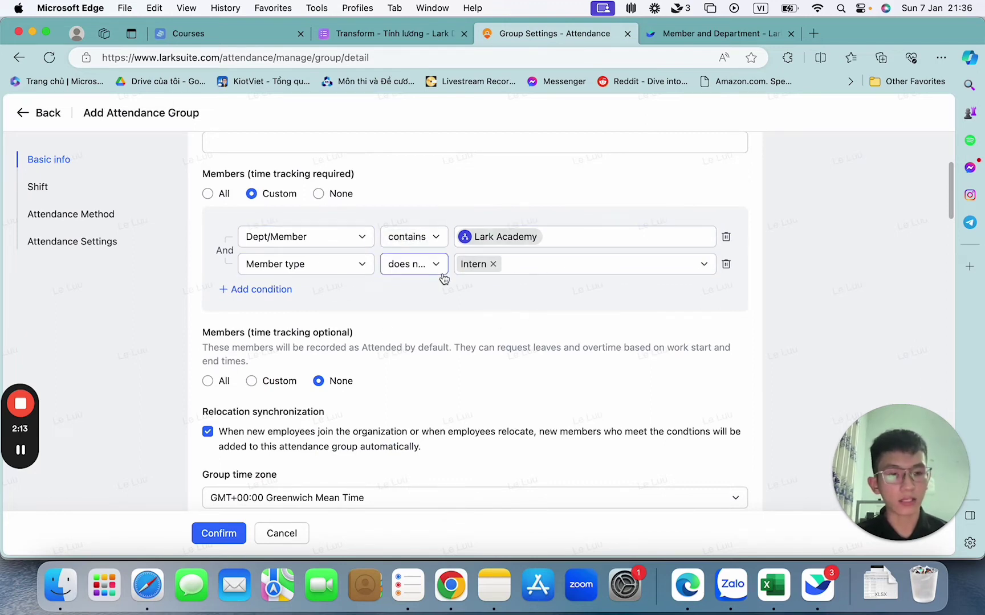
# - Leave the new attendance group without saving it and open the Leave Type settings
pyautogui.scroll(2, 438, 314)
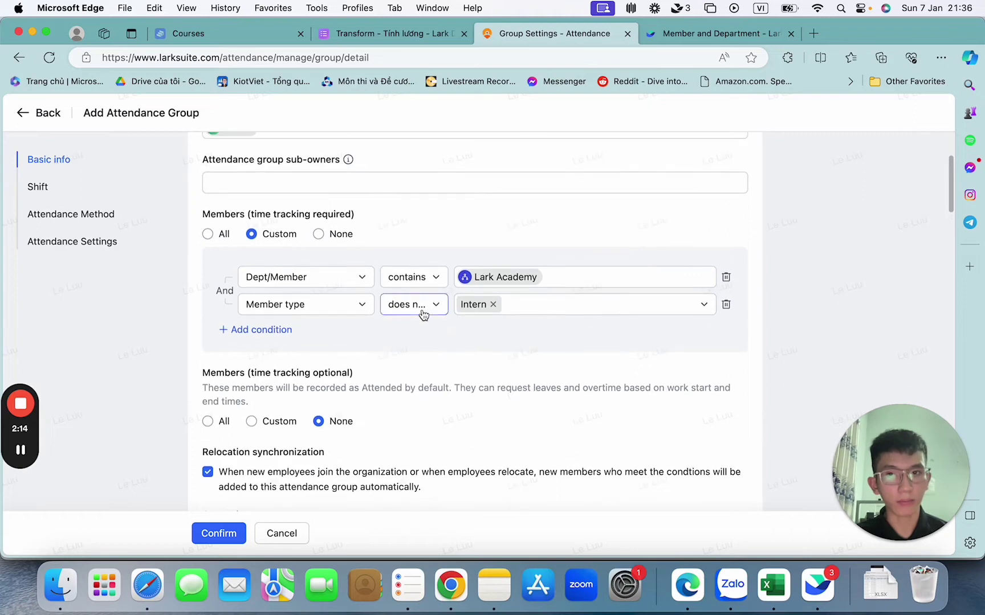
pyautogui.click(40, 113)
pyautogui.click(581, 363)
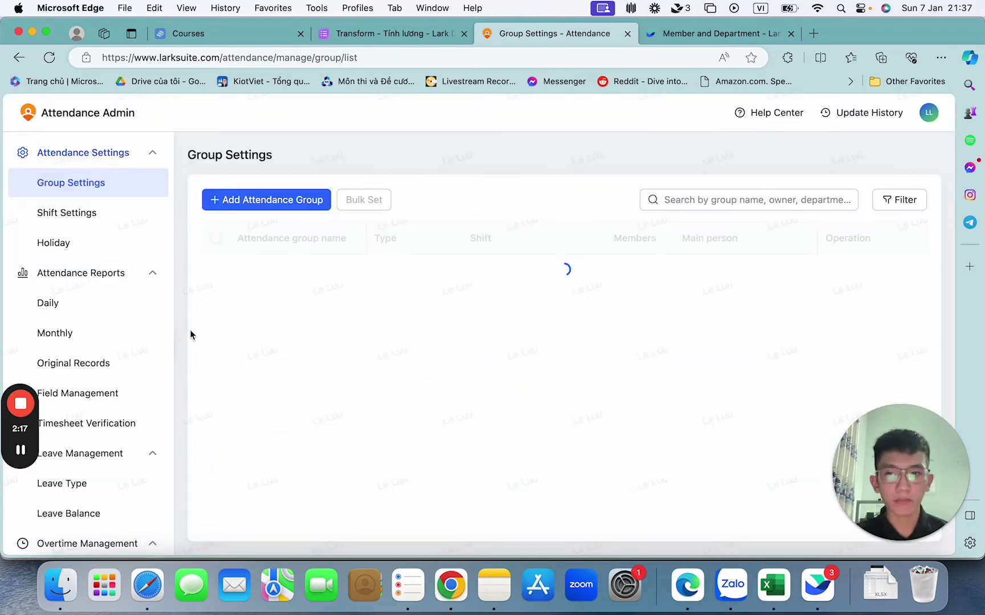
pyautogui.scroll(-1, 102, 453)
pyautogui.click(97, 446)
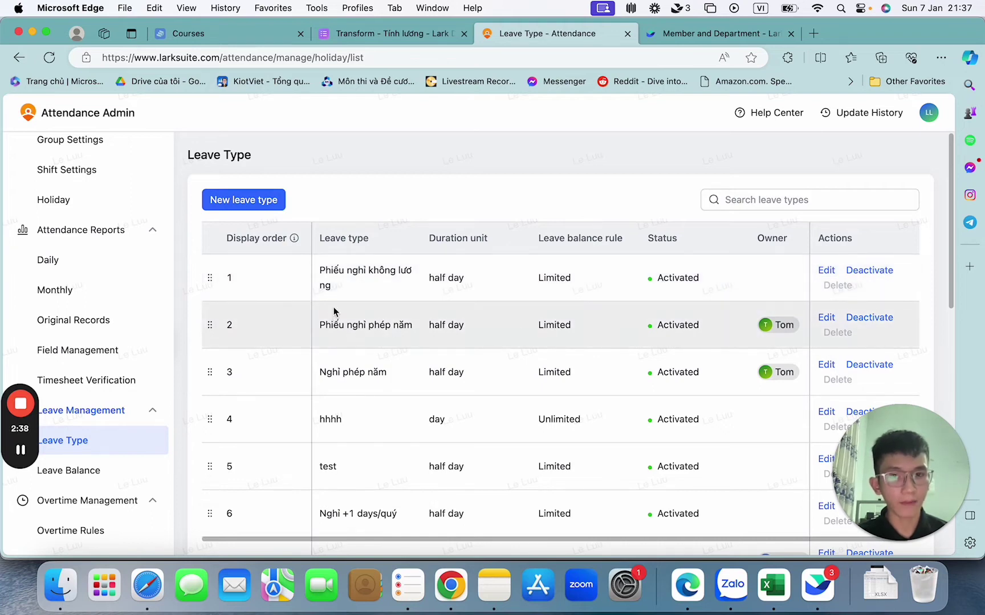
# - Open the Phiếu nghỉ không lương leave type for editing and set its applicable scope to Custom
pyautogui.hscroll(1, 645, 352)
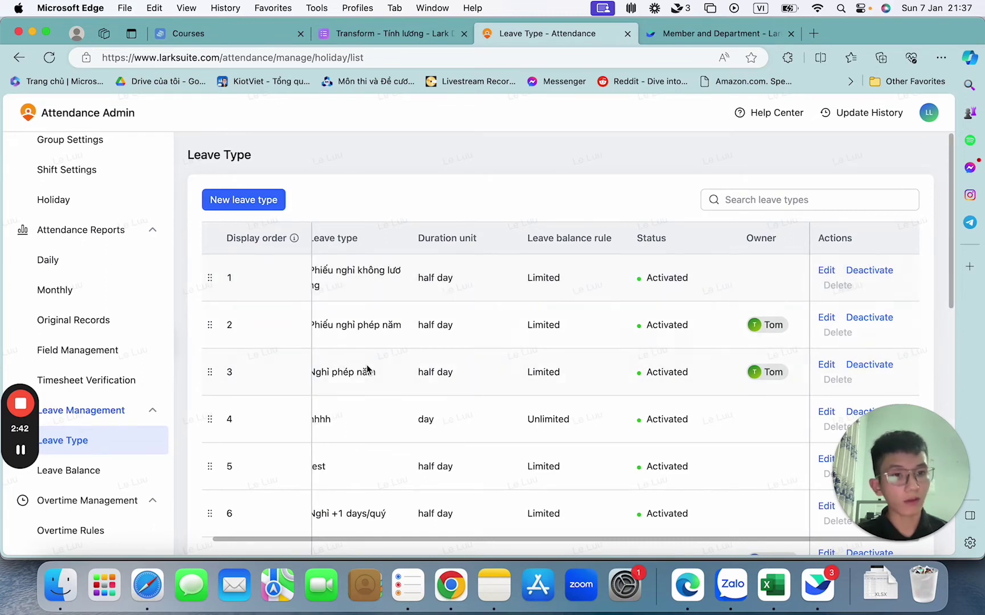
pyautogui.click(828, 275)
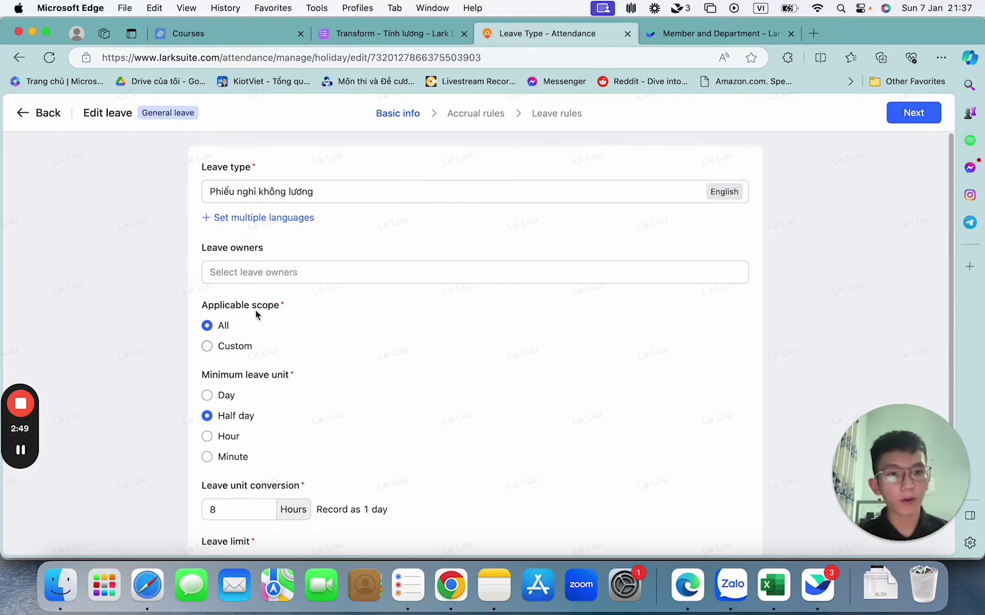
pyautogui.click(210, 351)
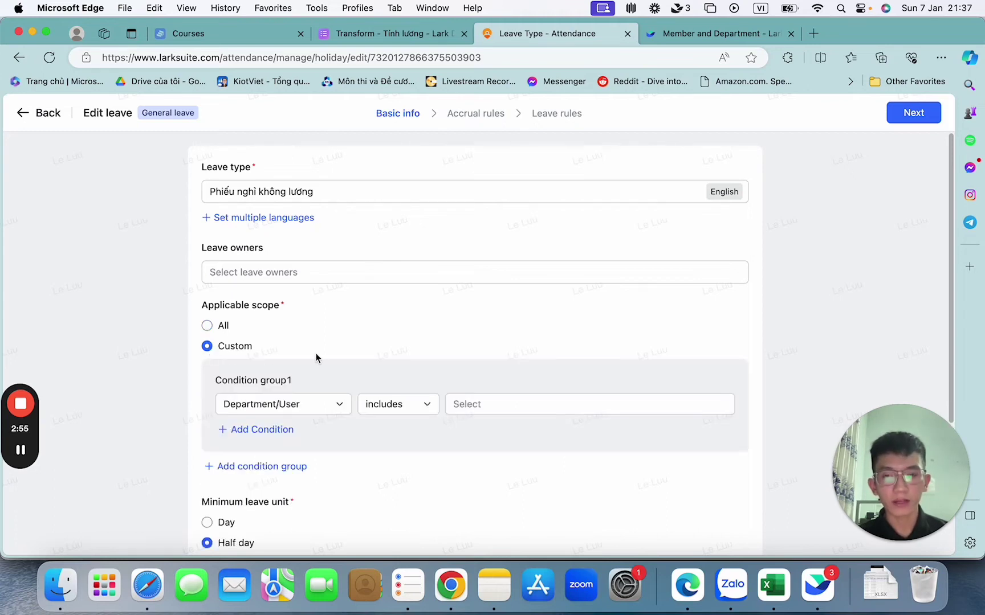
# - Define the condition in Condition group 1 as Employee type includes Intern
pyautogui.click(325, 408)
pyautogui.click(325, 409)
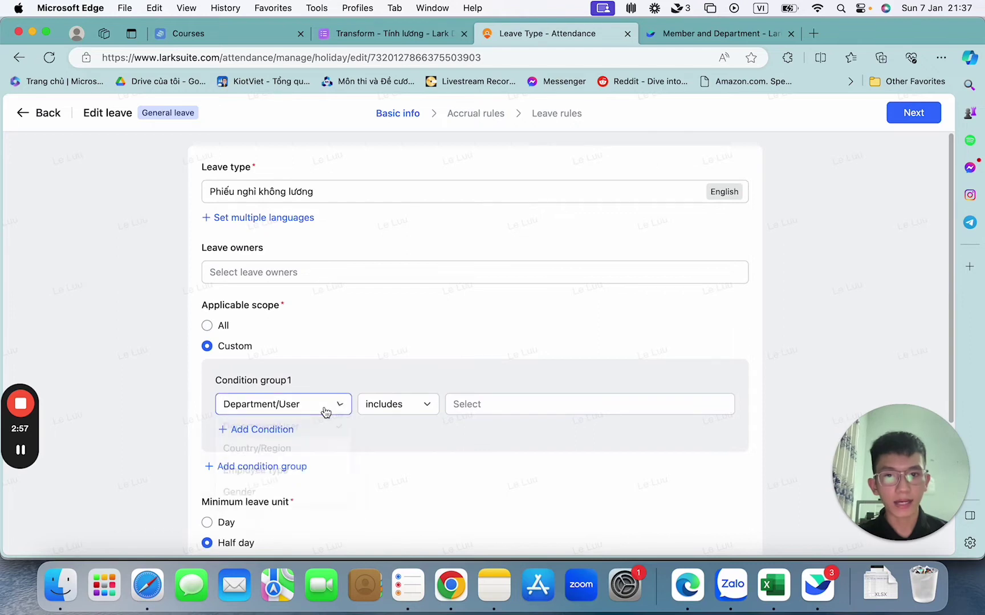
pyautogui.click(337, 406)
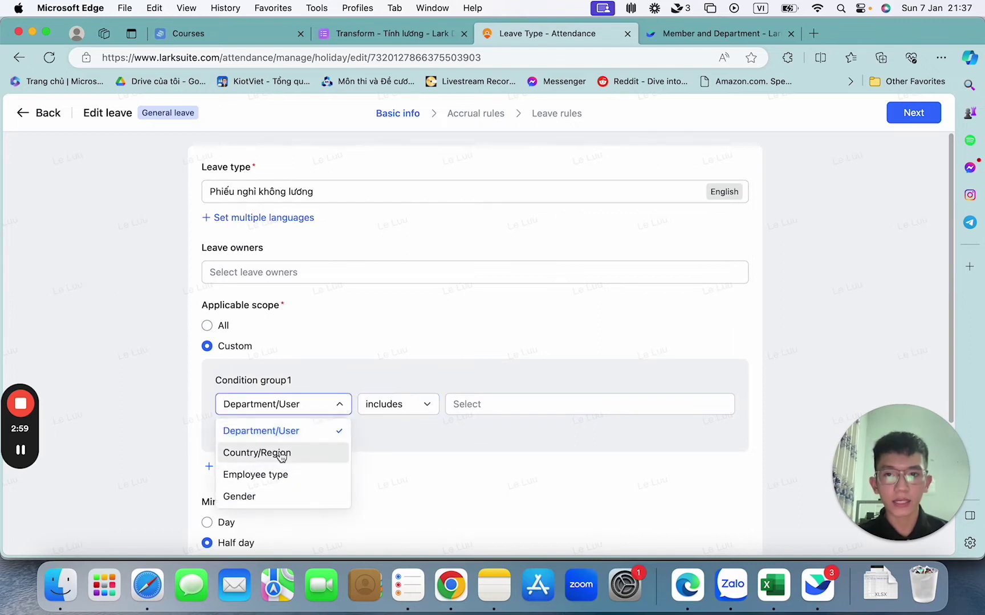
pyautogui.click(294, 478)
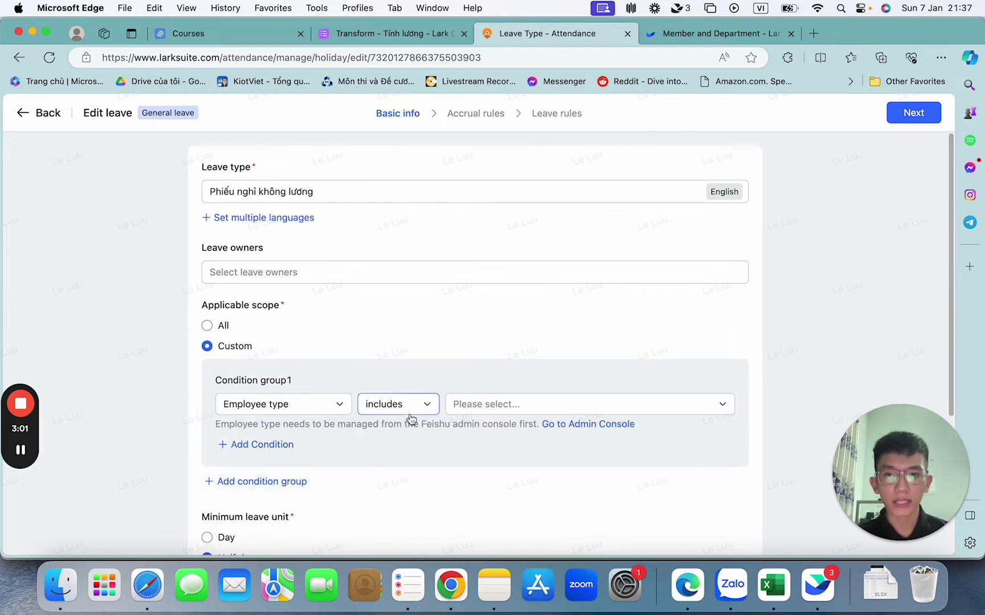
pyautogui.click(393, 410)
pyautogui.click(389, 433)
pyautogui.click(547, 406)
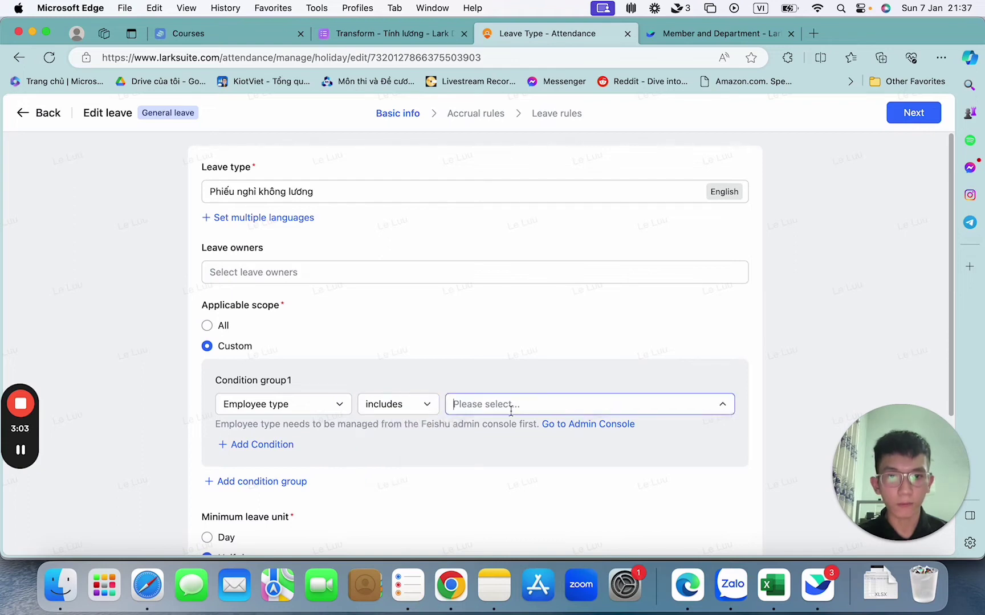
pyautogui.click(521, 405)
pyautogui.click(549, 399)
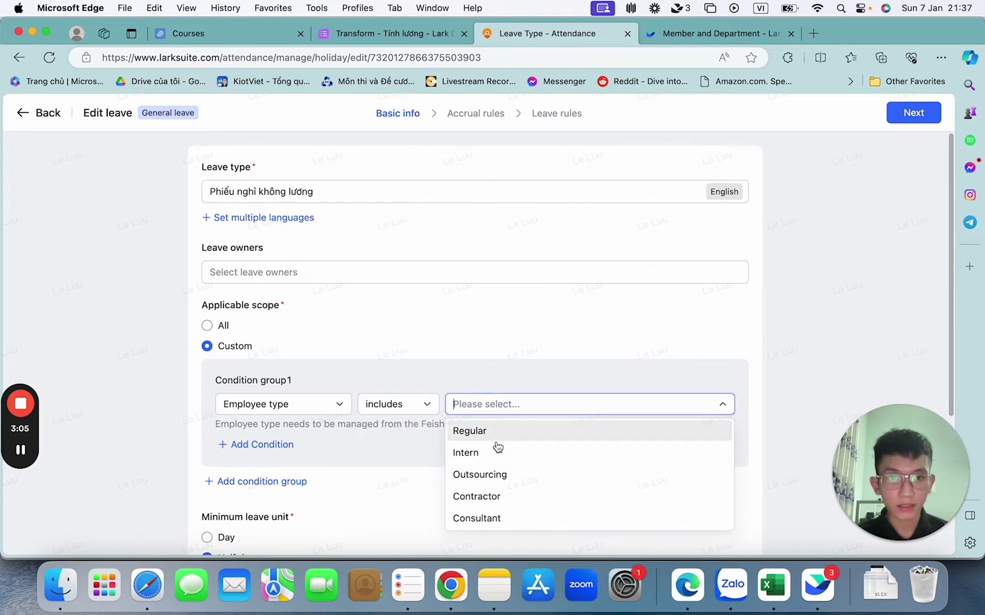
pyautogui.click(497, 448)
pyautogui.click(554, 329)
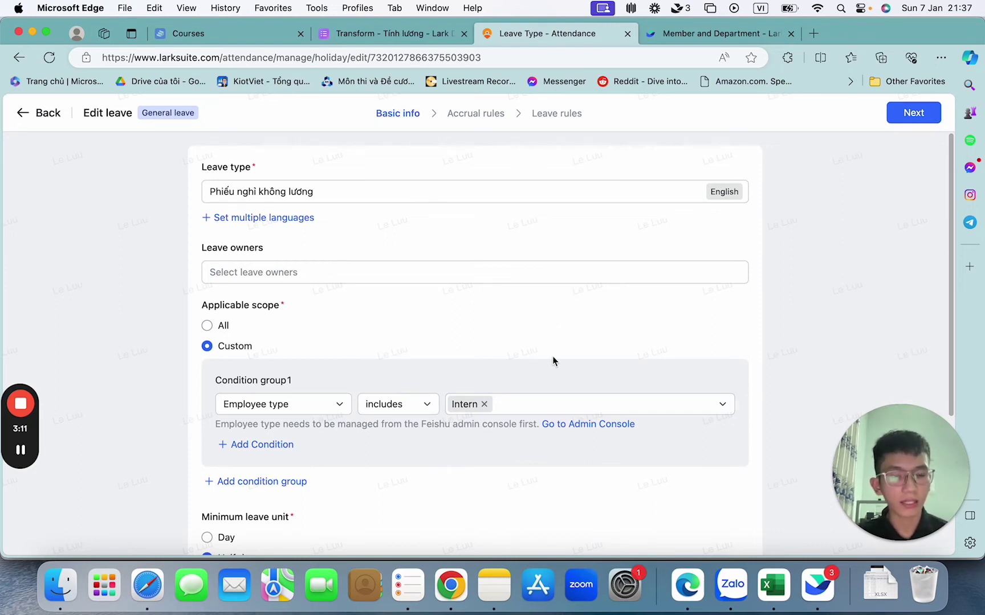
pyautogui.click(511, 401)
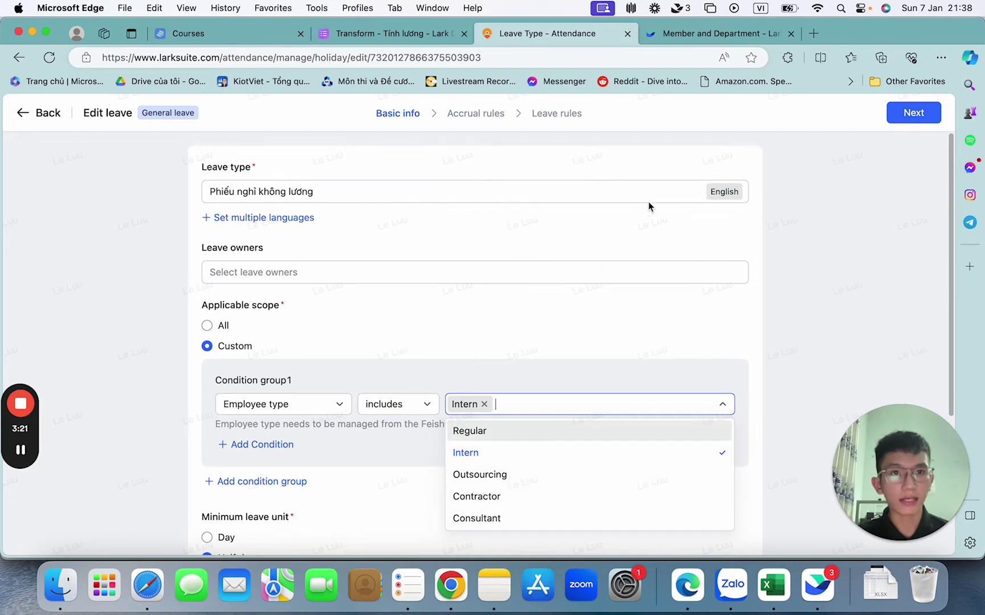
# - Switch to Lark Admin and open the organization's Member Profile settings
pyautogui.click(712, 33)
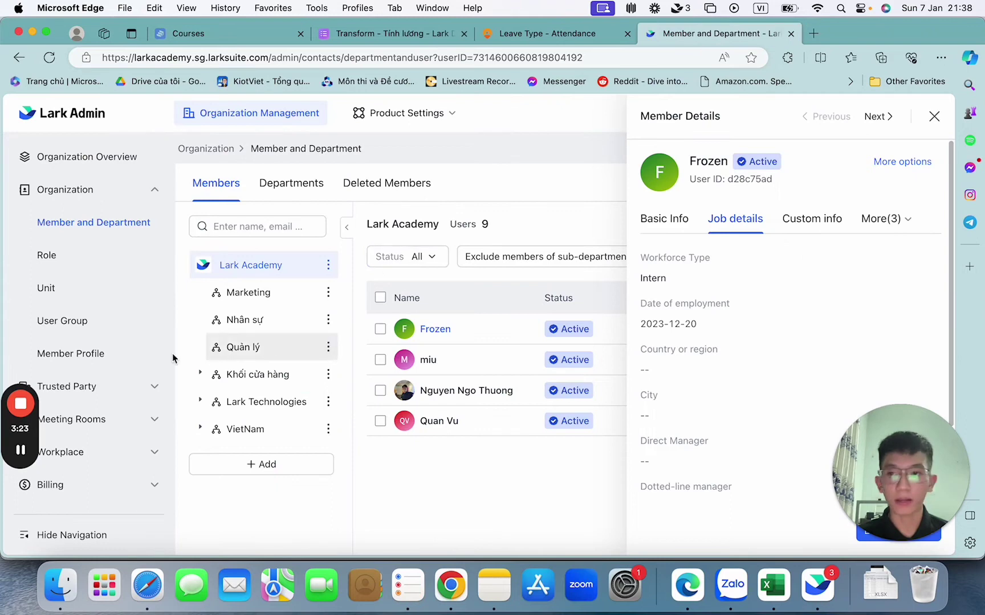
pyautogui.scroll(-3, 128, 399)
pyautogui.scroll(3, 125, 389)
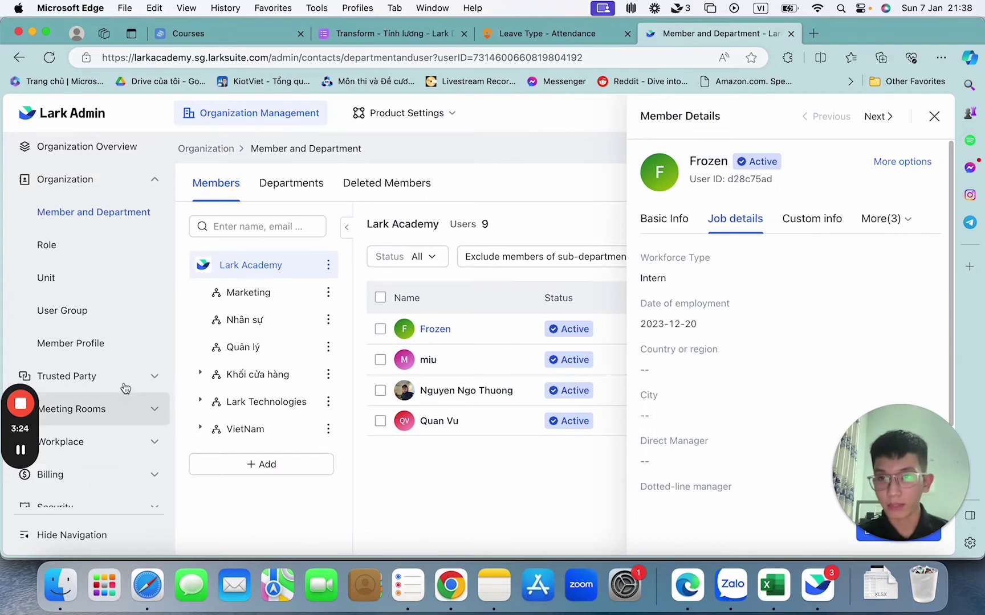
pyautogui.scroll(-1, 121, 297)
pyautogui.click(88, 344)
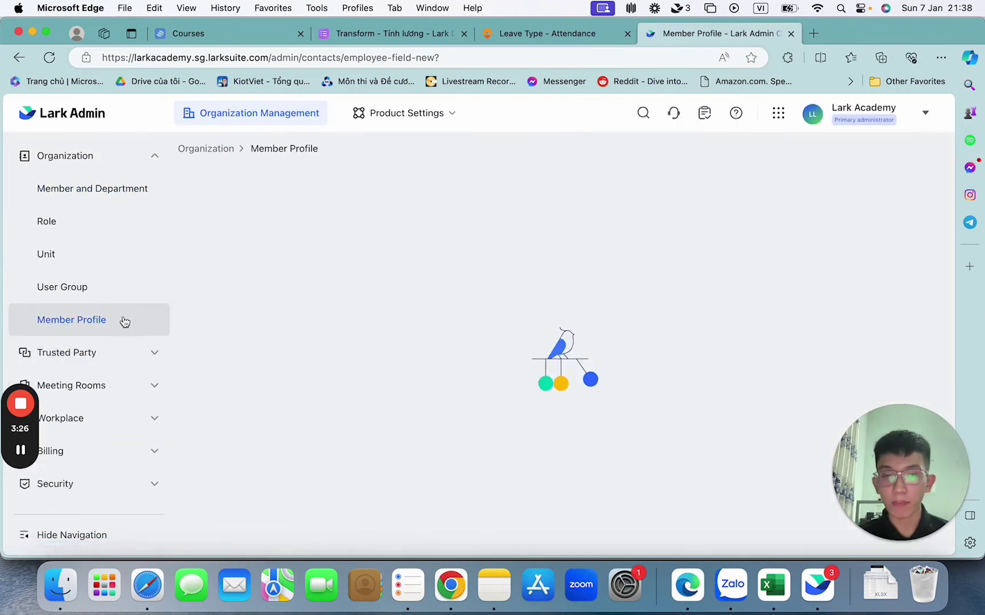
# - Open the details of the Workforce Type default field under Job information and examine its options
pyautogui.scroll(-10, 330, 380)
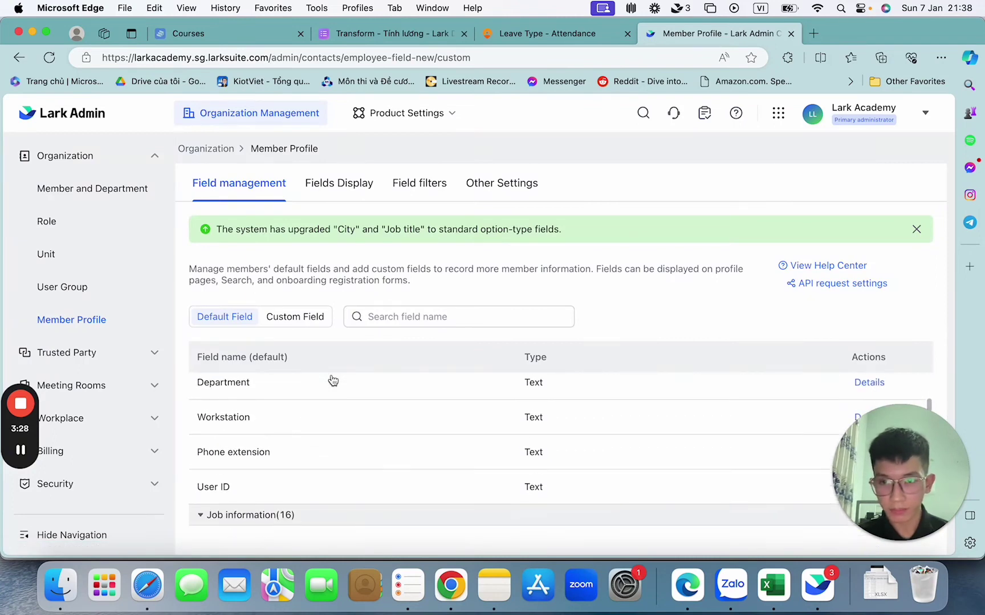
pyautogui.scroll(-1, 333, 381)
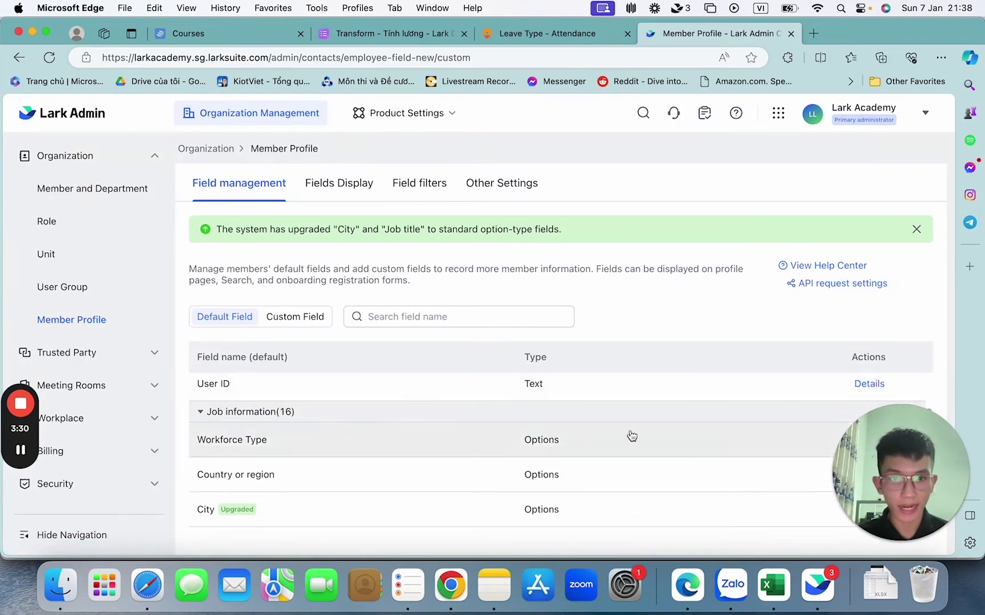
pyautogui.scroll(-2, 629, 436)
pyautogui.click(869, 391)
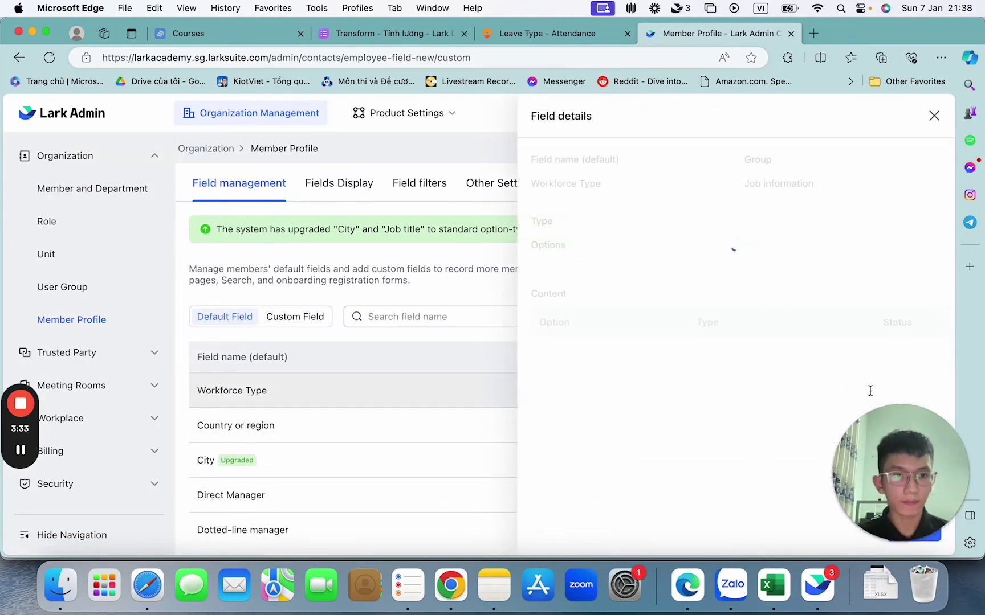
pyautogui.moveTo(870, 421); pyautogui.dragTo(857, 199)
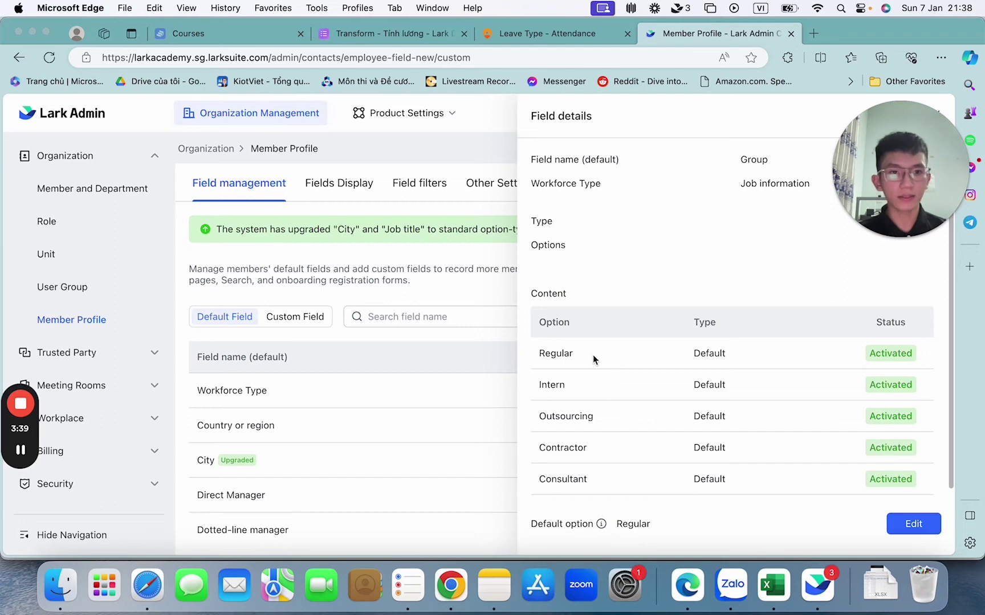
pyautogui.scroll(-1, 593, 355)
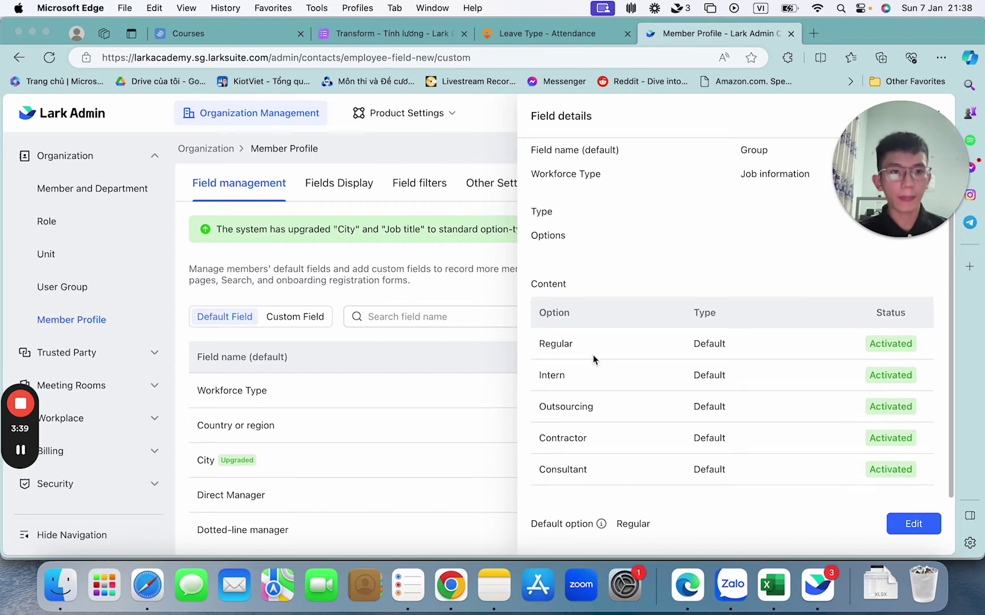
# - Start editing the Workforce Type field and add a custom option named Thử việc
pyautogui.click(914, 518)
pyautogui.scroll(-1, 654, 341)
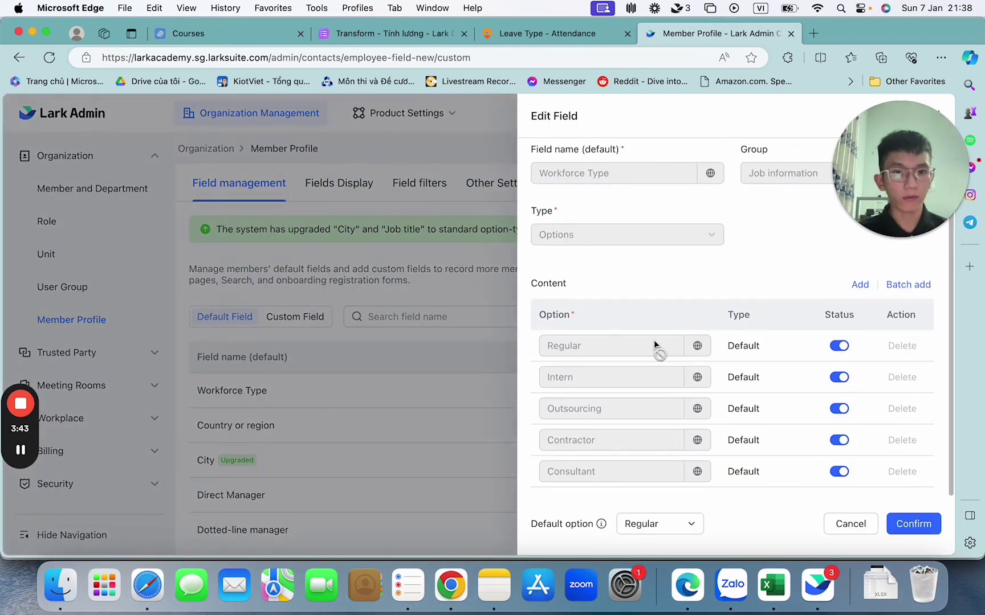
pyautogui.moveTo(836, 207)
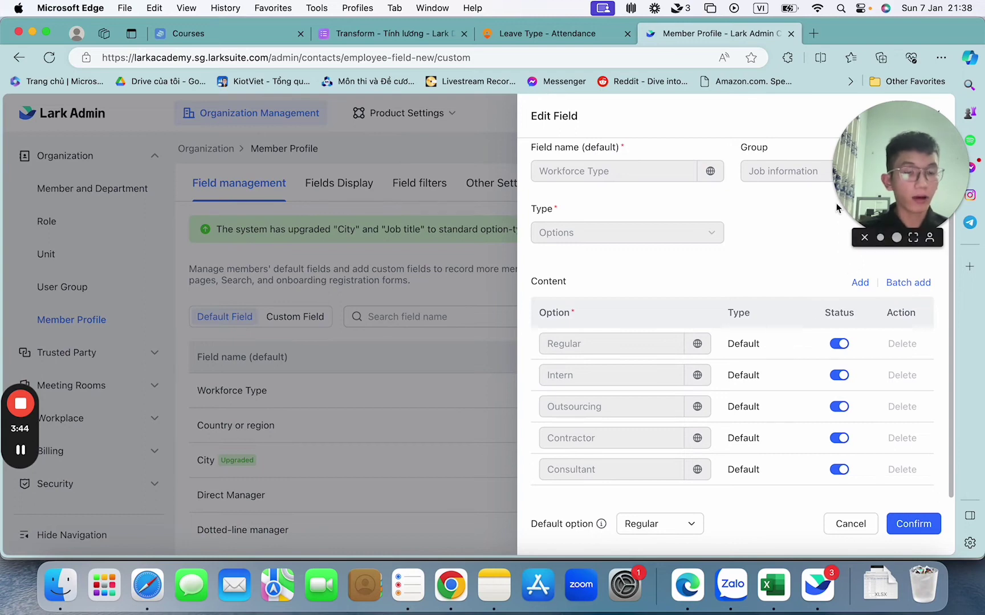
pyautogui.click(860, 282)
pyautogui.click(619, 465)
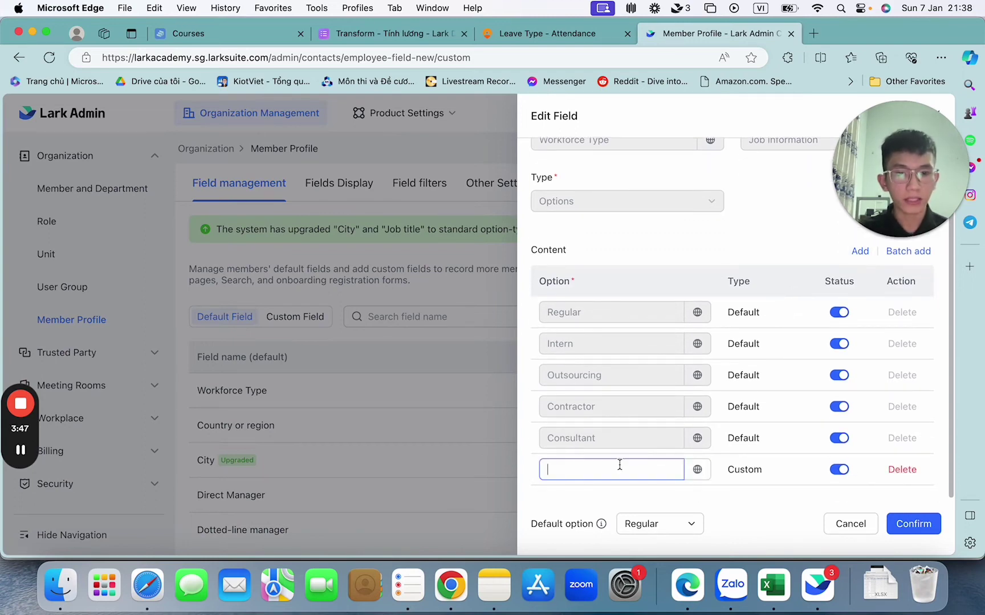
pyautogui.write('Thuử việc')
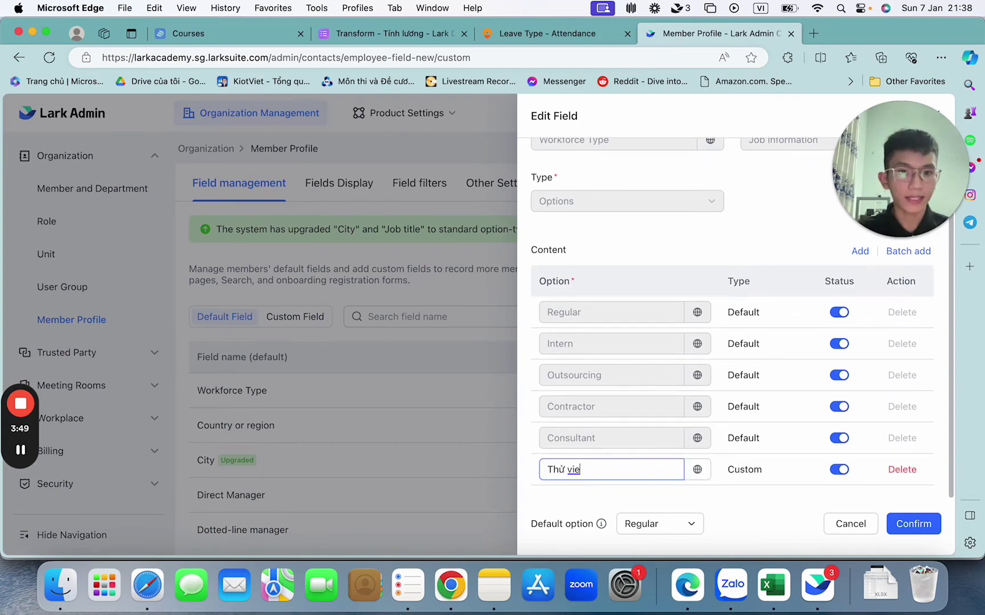
# - Add a second custom option named Chính thức to the Workforce Type field
pyautogui.click(860, 252)
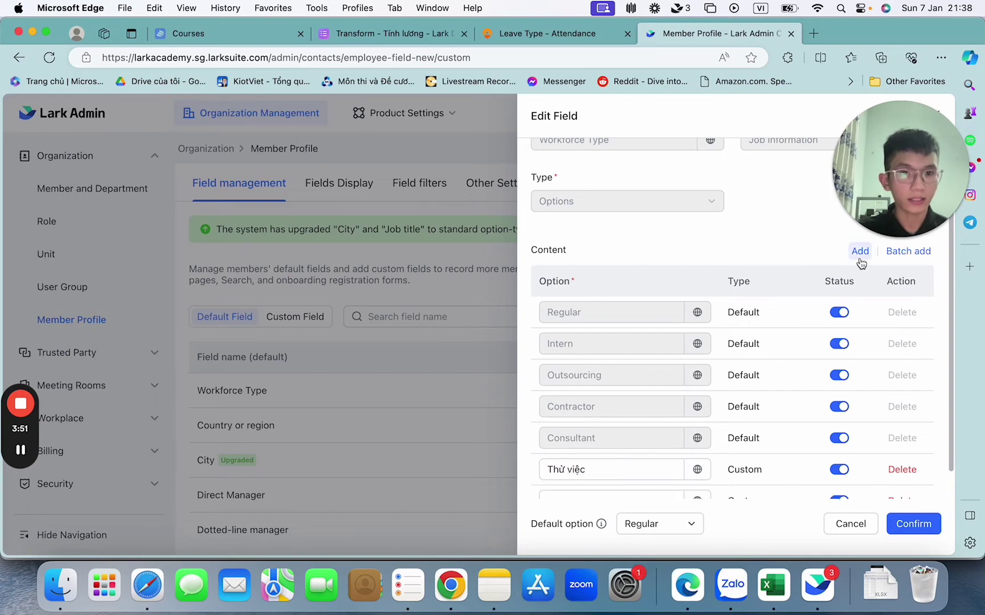
pyautogui.click(584, 468)
pyautogui.write('C')
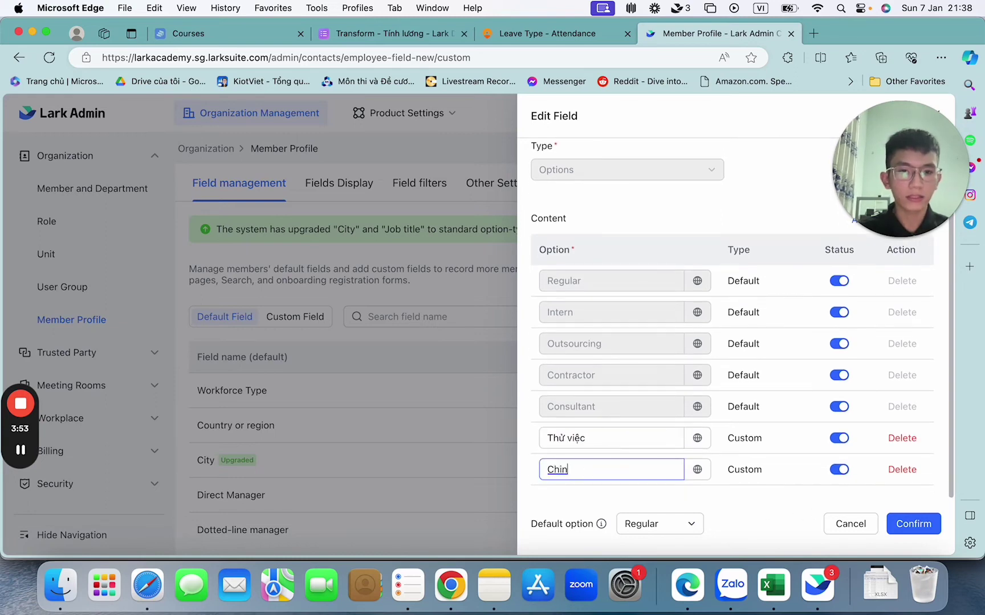
pyautogui.write('hính thức')
# - Add a third custom Workforce Type option named Nguồn bên ngoài and save the field's changes
pyautogui.scroll(1, 789, 282)
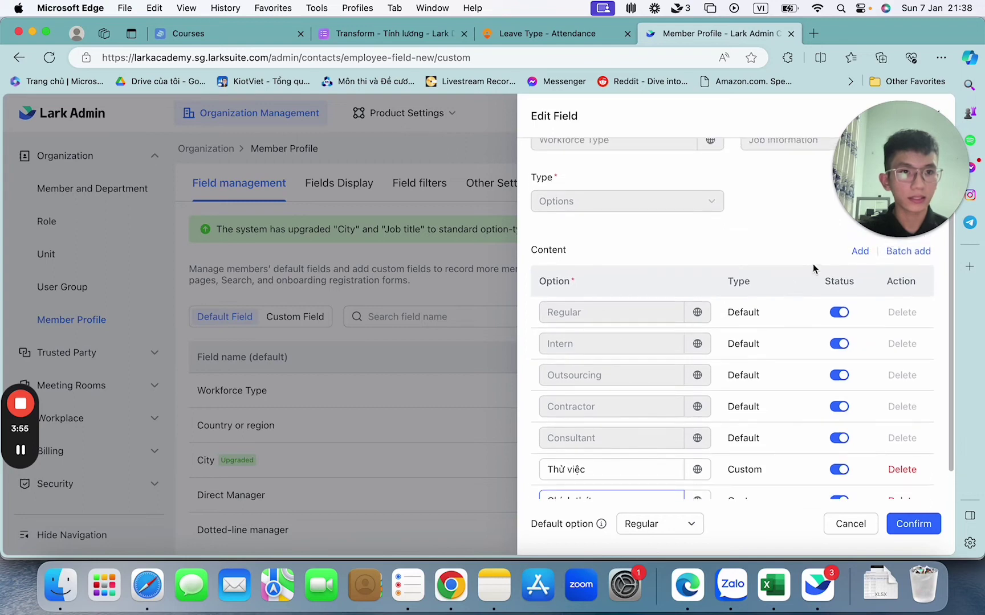
pyautogui.scroll(1, 855, 265)
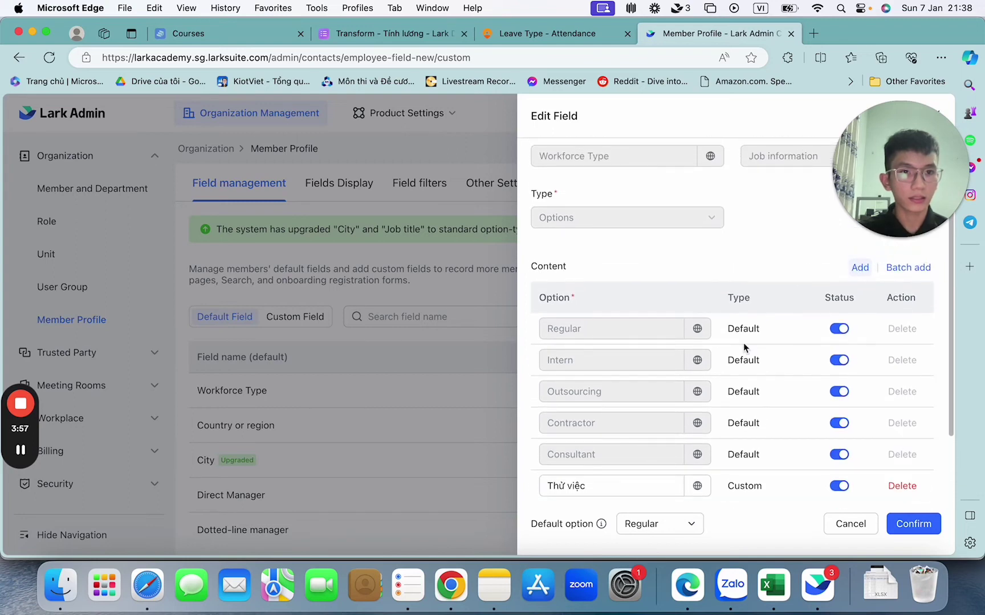
pyautogui.scroll(-2, 741, 347)
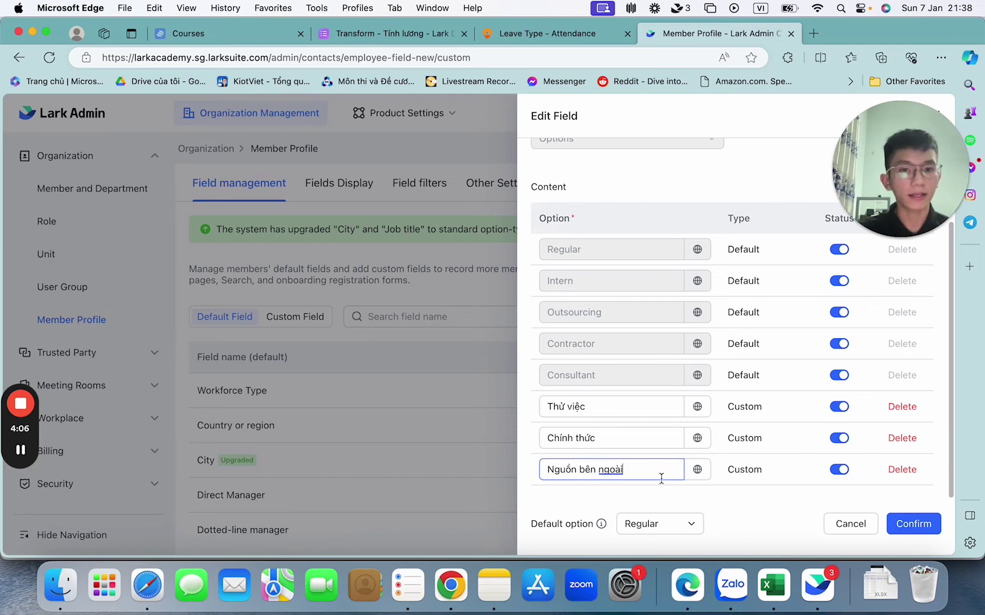
pyautogui.scroll(2, 752, 371)
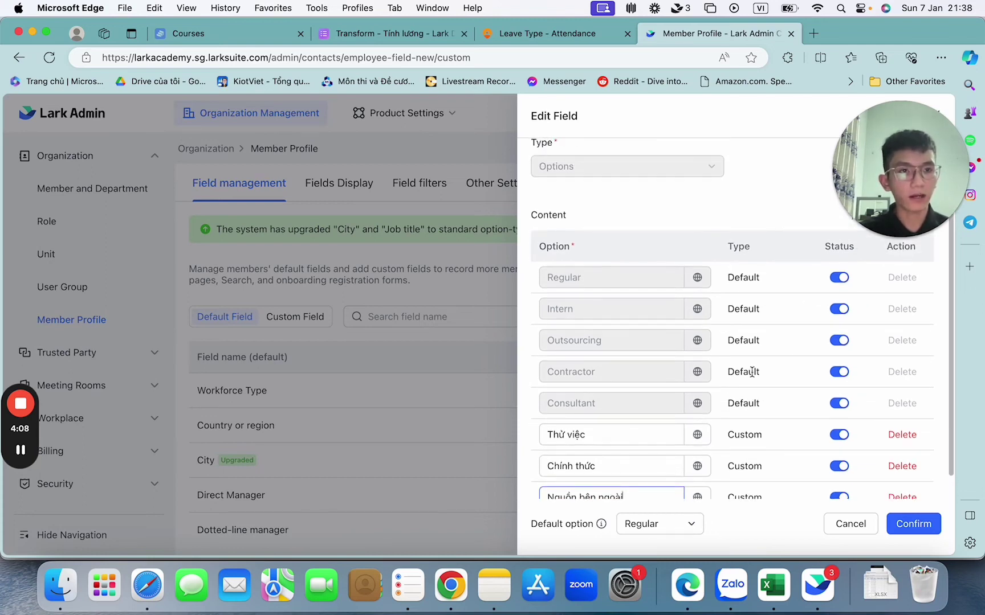
pyautogui.scroll(4, 752, 372)
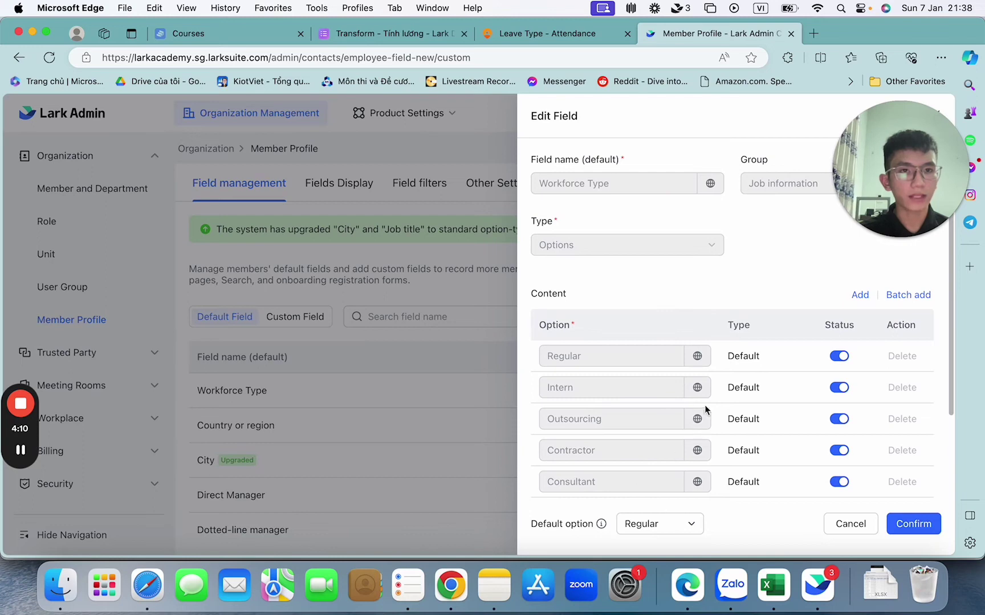
pyautogui.scroll(-1, 721, 413)
pyautogui.scroll(1, 718, 411)
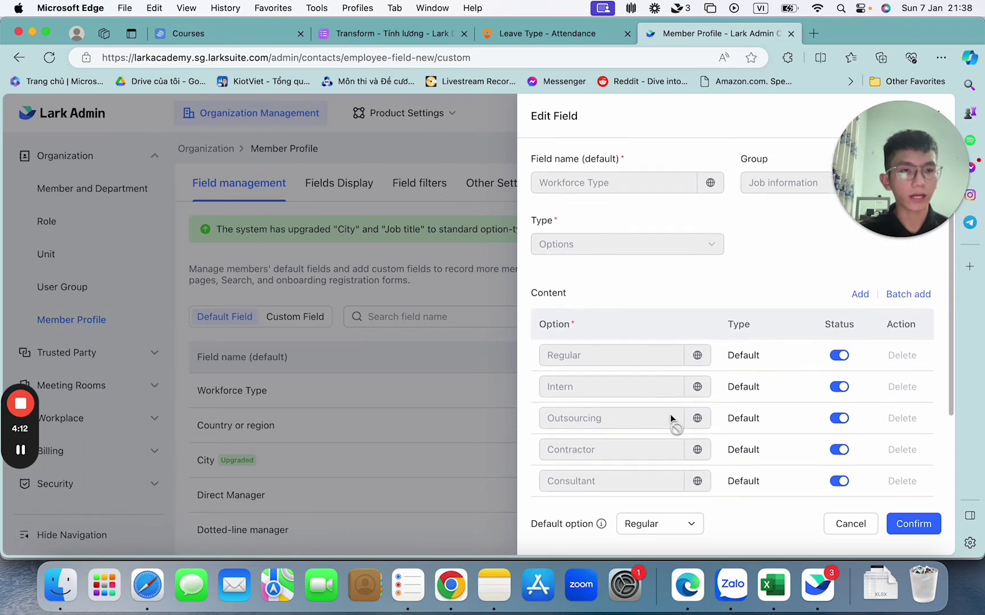
pyautogui.scroll(-3, 655, 393)
pyautogui.scroll(-1, 613, 433)
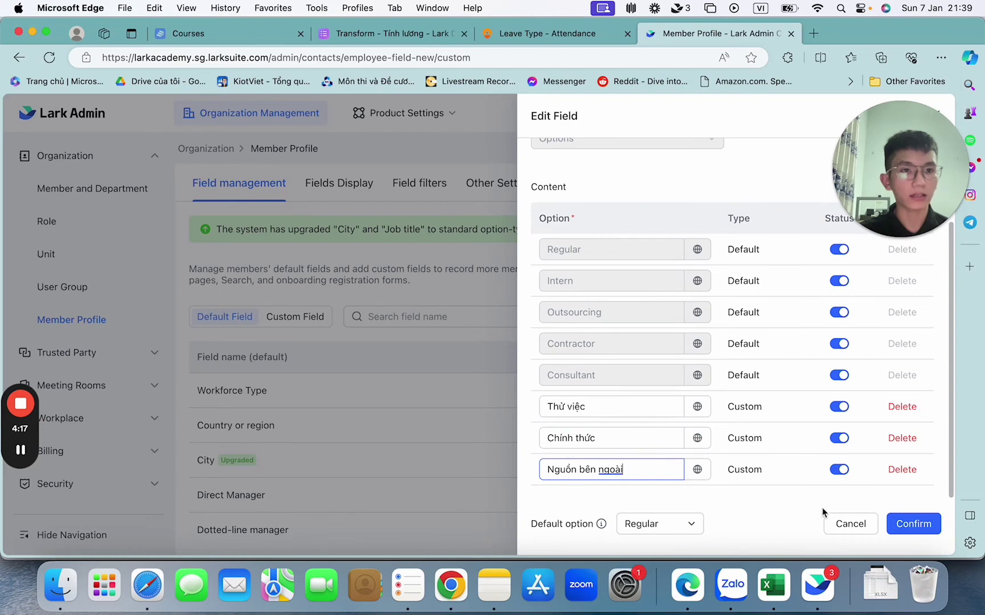
pyautogui.click(912, 523)
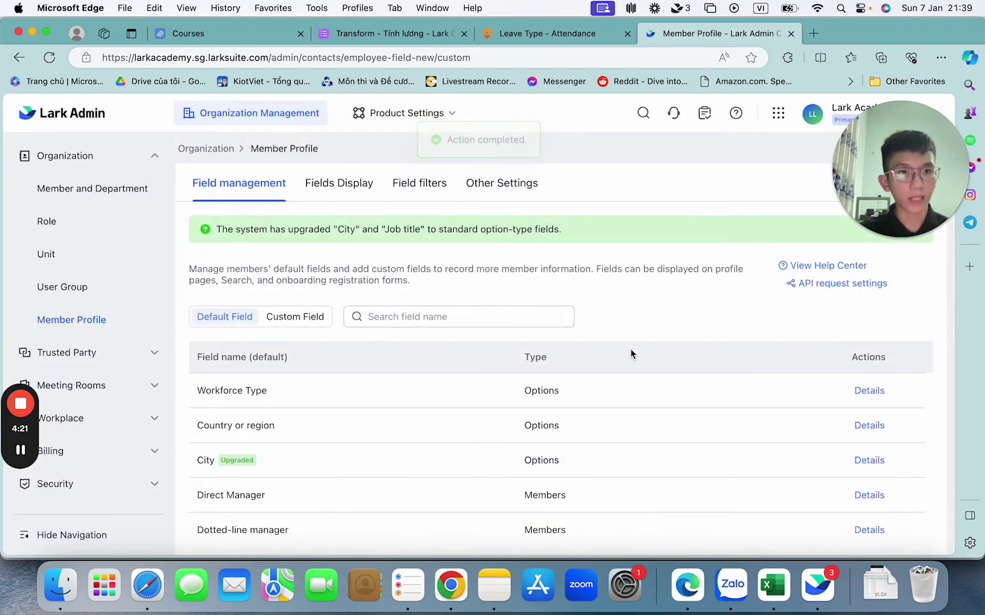
# - Return to the Member and Department list of Lark Academy
pyautogui.click(107, 195)
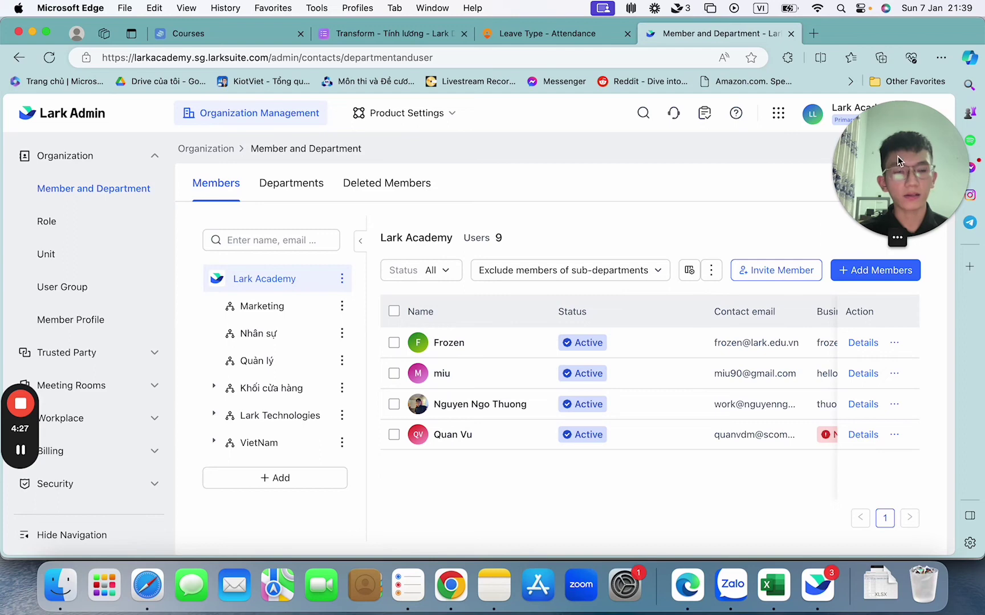
pyautogui.moveTo(897, 156); pyautogui.dragTo(910, 479)
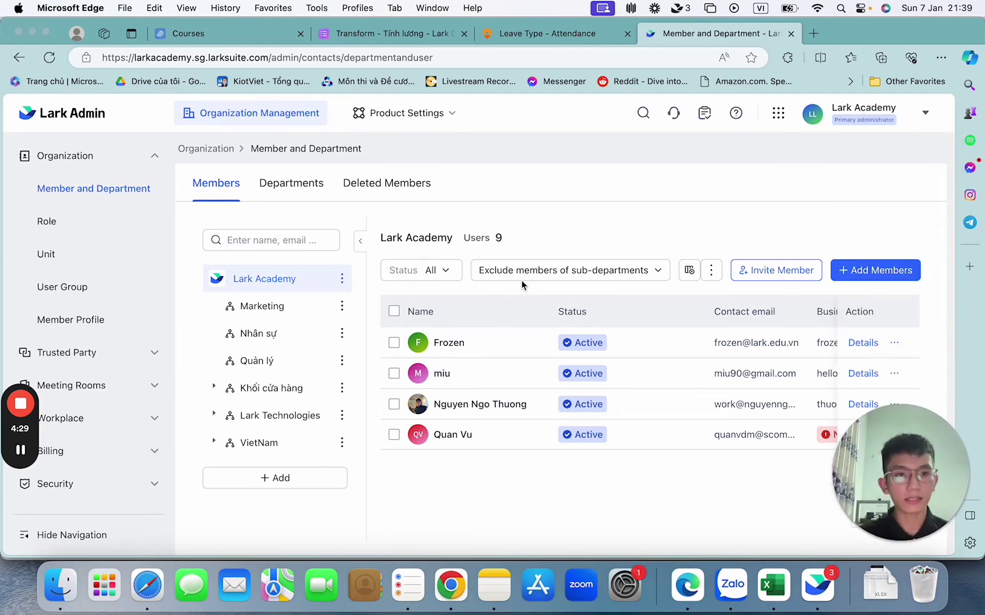
pyautogui.click(580, 215)
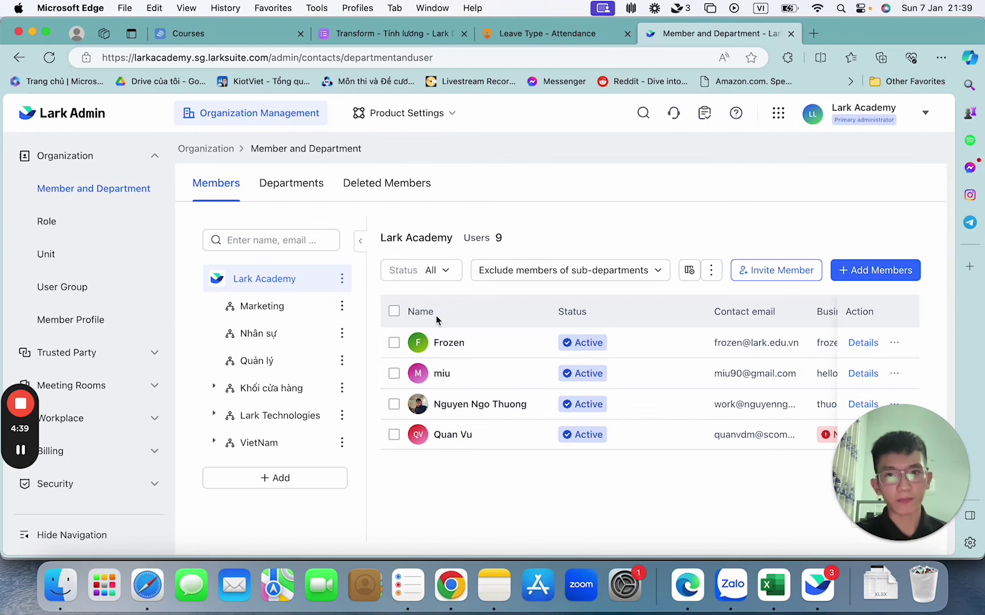
# - Review the Lark Academy member table's columns, from status and contact email to department, and the list's batch import/export options
pyautogui.hscroll(5, 757, 358)
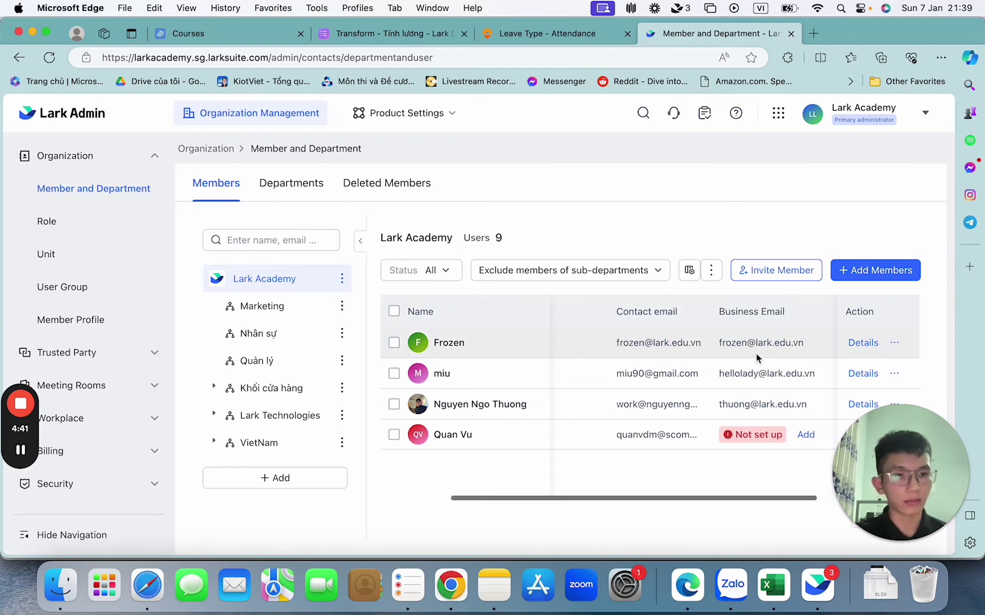
pyautogui.hscroll(-5, 756, 358)
pyautogui.click(710, 271)
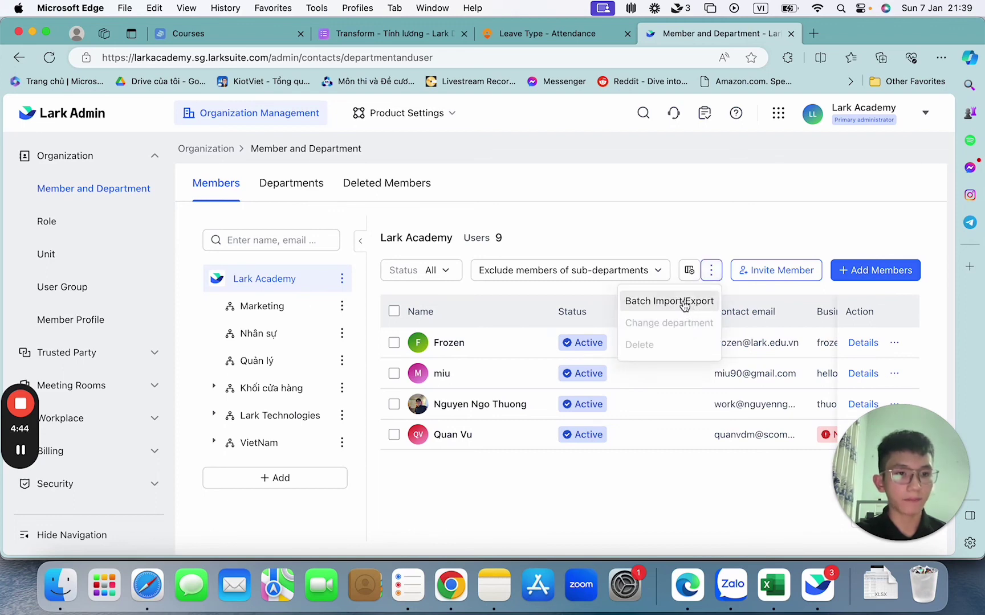
pyautogui.hscroll(5, 754, 362)
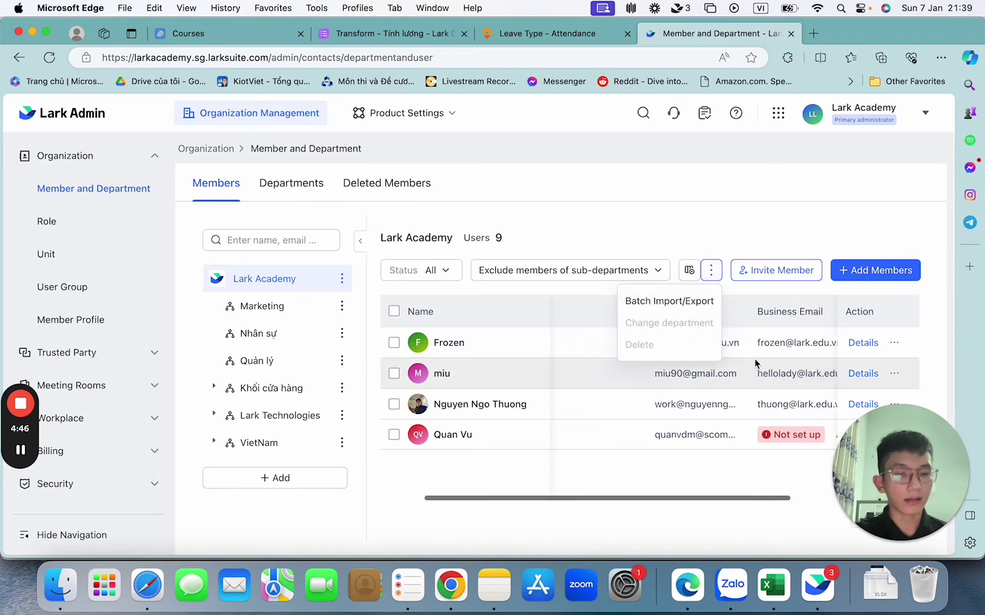
pyautogui.click(755, 359)
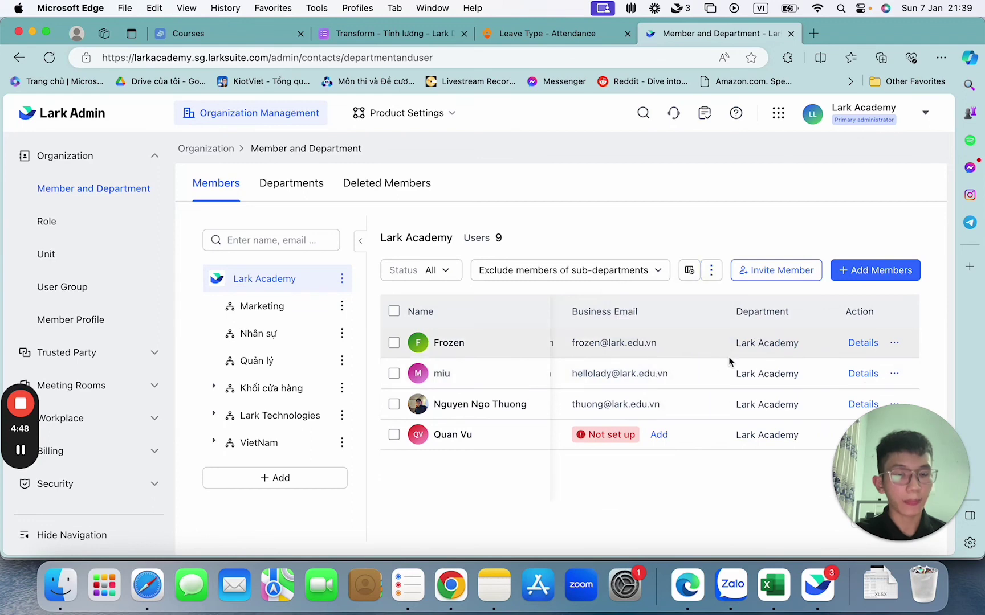
pyautogui.hscroll(-2, 729, 356)
pyautogui.hscroll(-6, 728, 357)
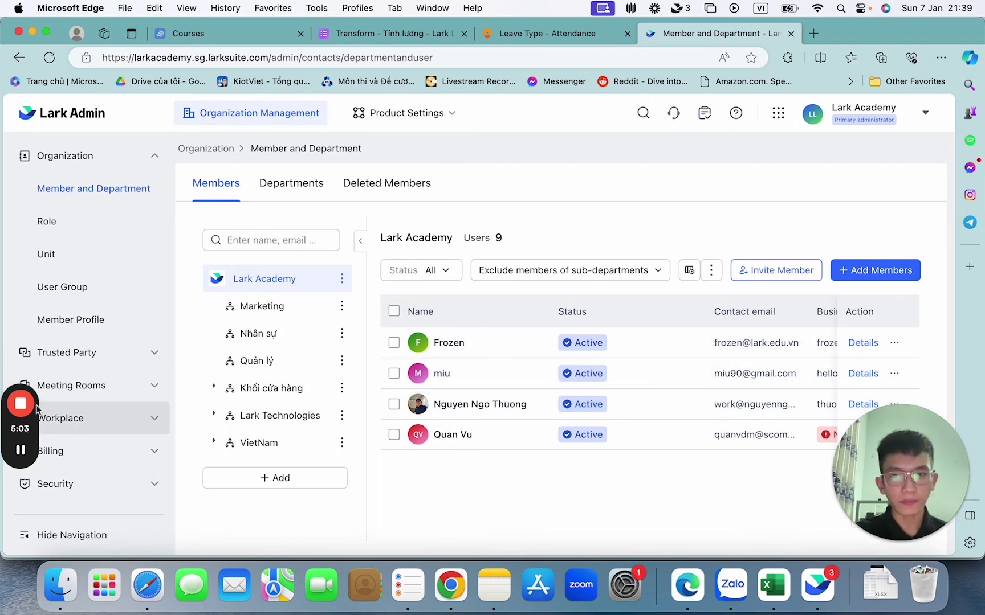
pyautogui.moveTo(30, 407)
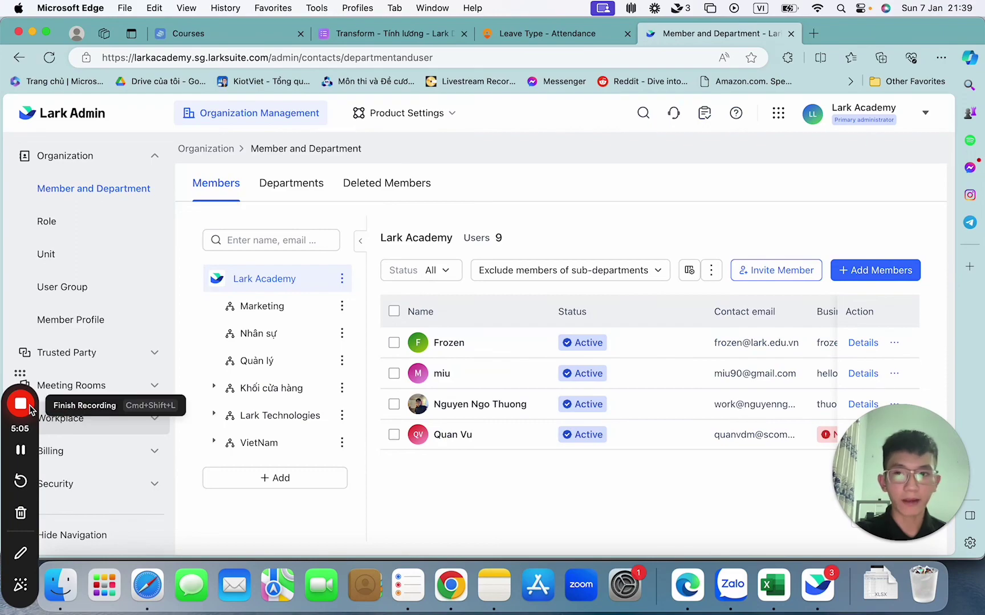